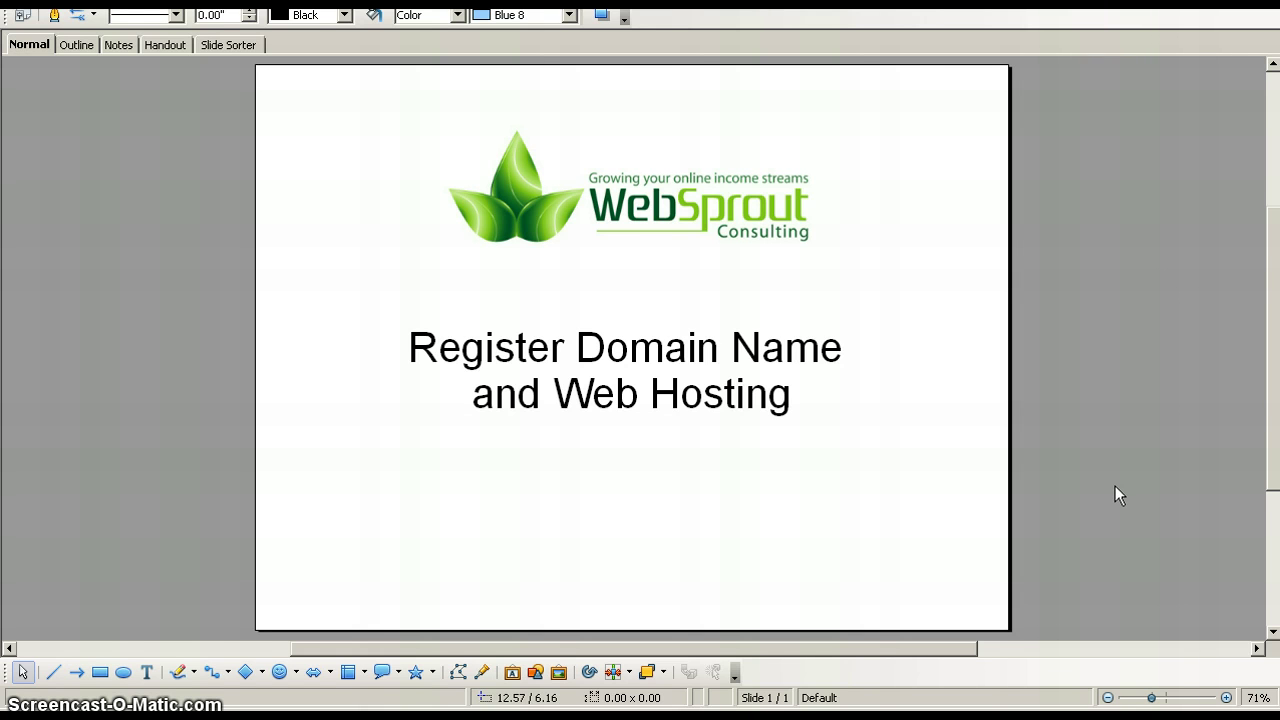
Leave the Register Domain Name title slide and bring the Vodien website to the front
click(896, 606)
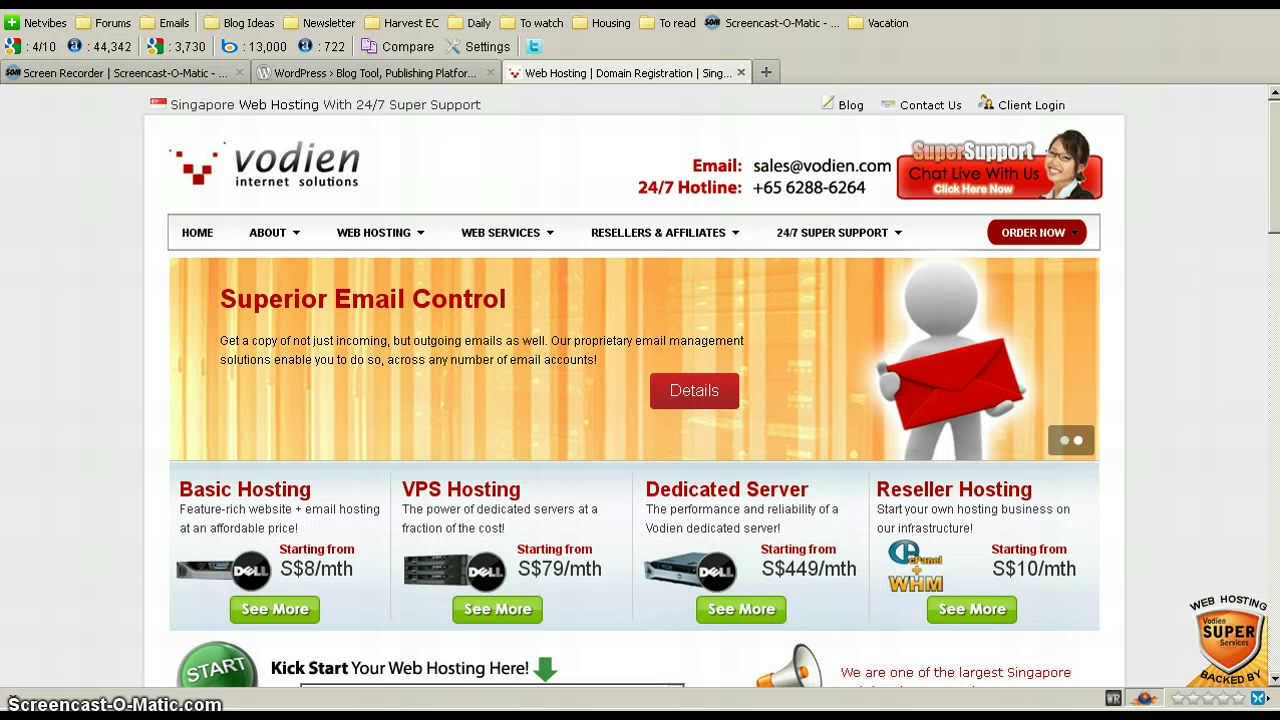
click(97, 583)
Open the Basic Hosting plan details and scroll the comparison table to its pricing rows
scroll(58, 485, down, 3)
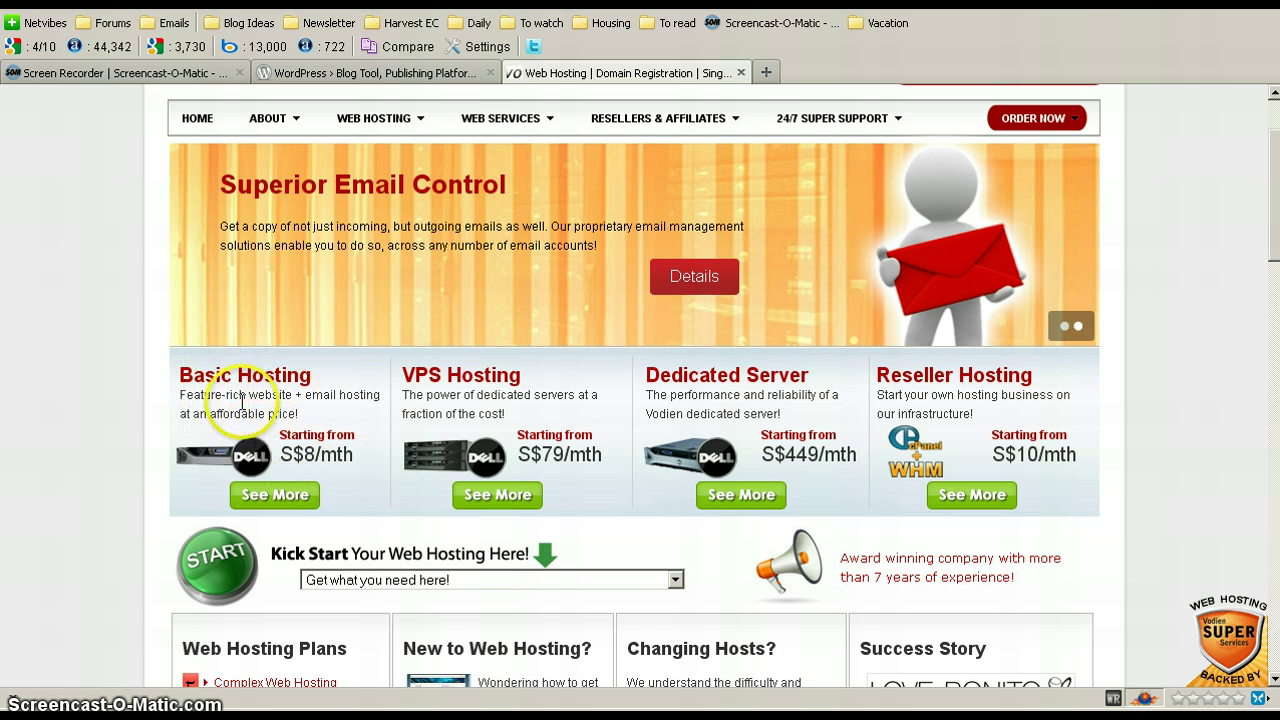
click(268, 497)
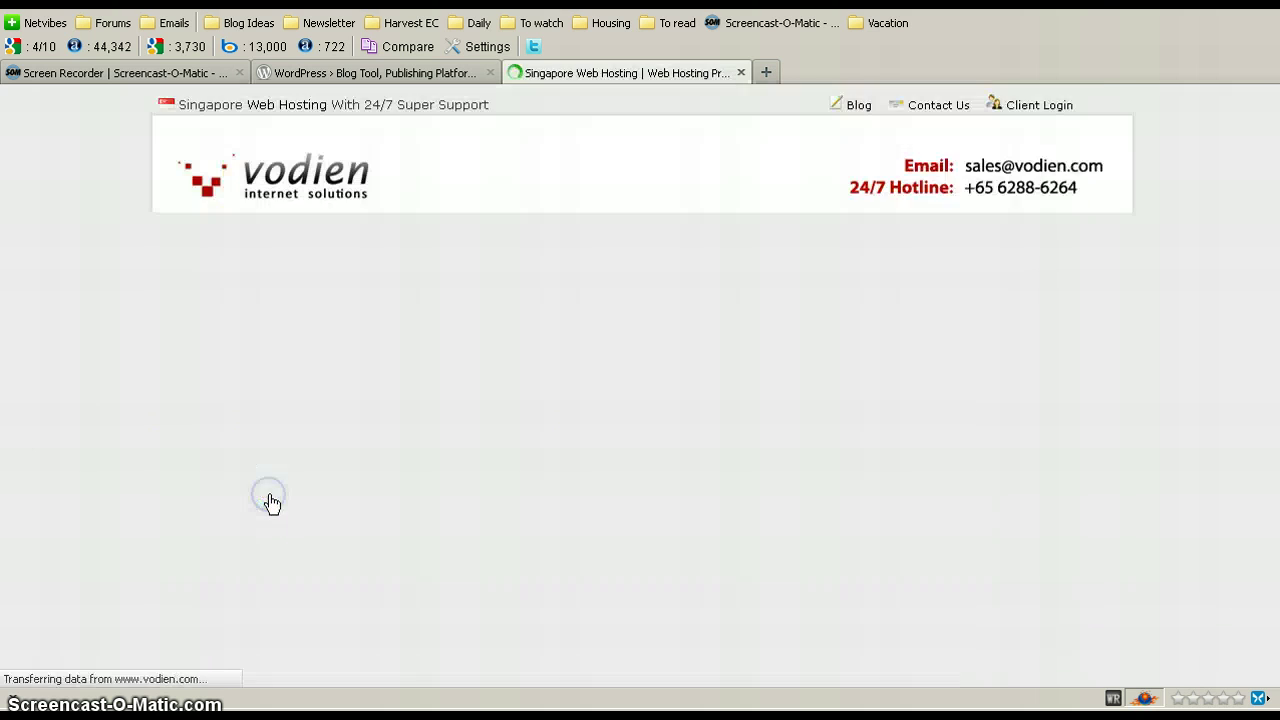
scroll(103, 351, down, 3)
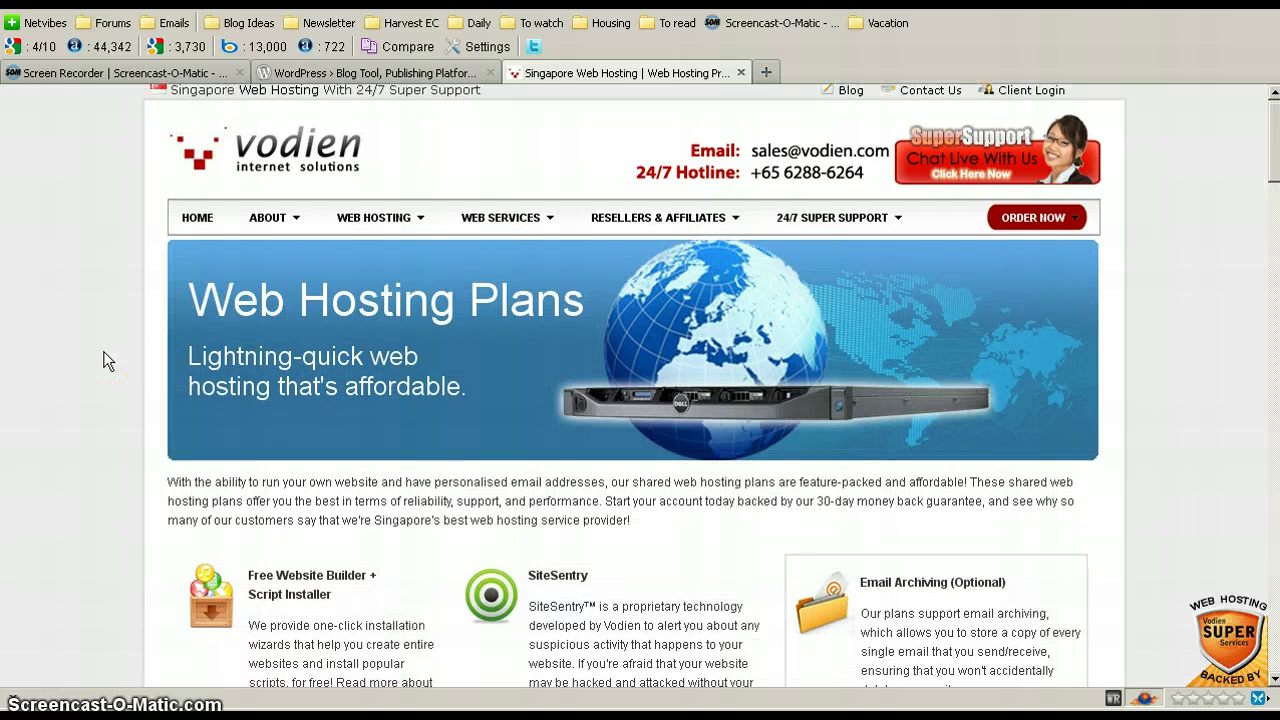
scroll(103, 351, down, 3)
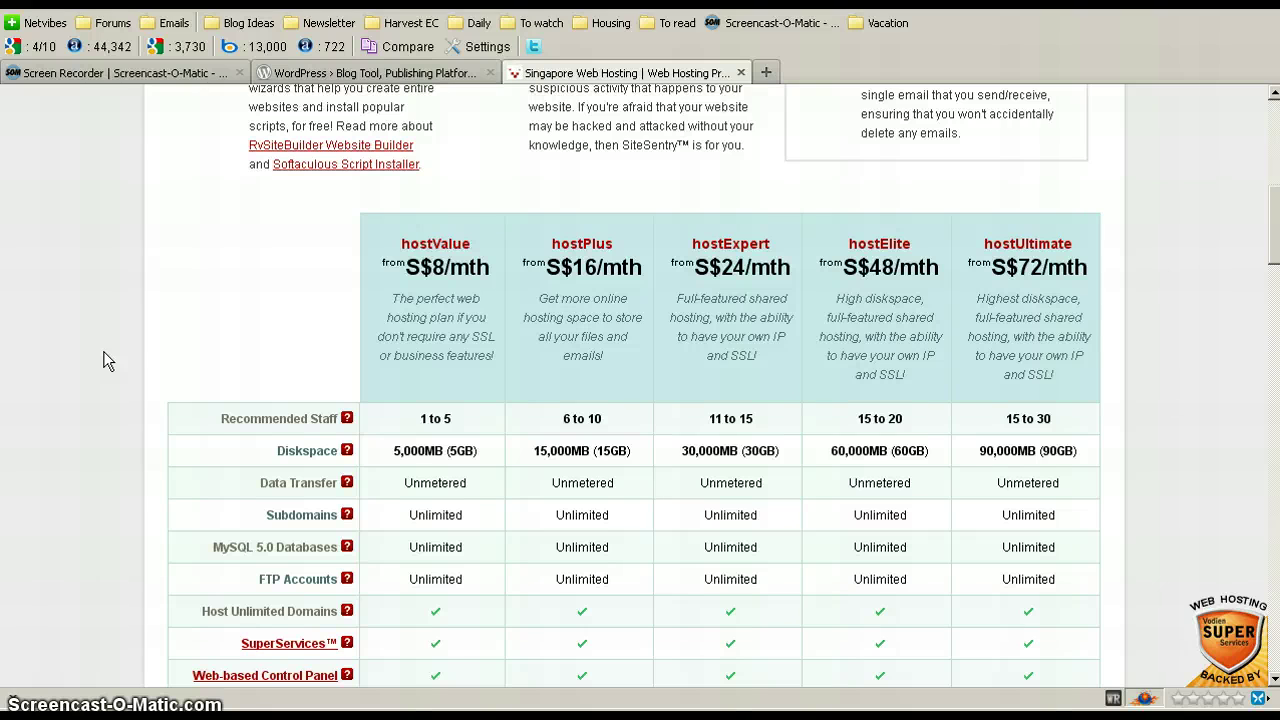
scroll(103, 351, down, 1)
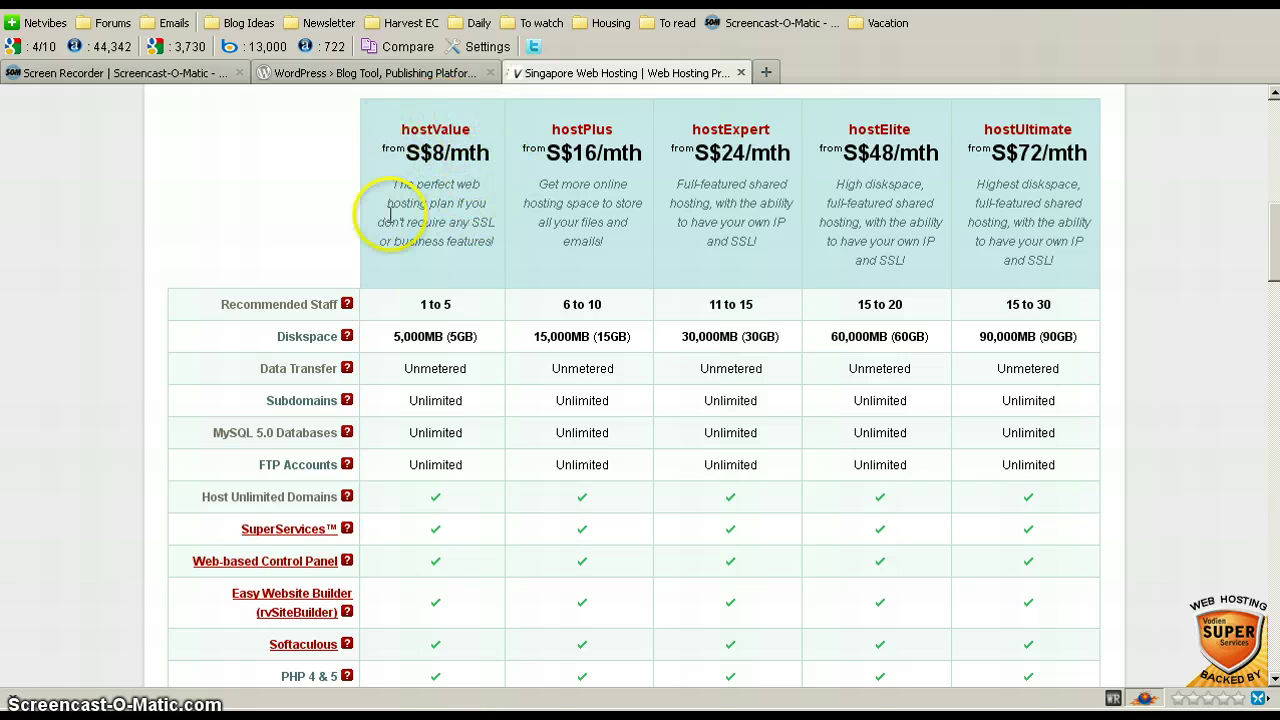
scroll(378, 240, down, 1)
scroll(400, 250, down, 4)
scroll(420, 255, down, 1)
scroll(423, 248, down, 1)
scroll(410, 255, down, 1)
scroll(390, 252, down, 2)
scroll(394, 285, down, 1)
scroll(380, 305, down, 1)
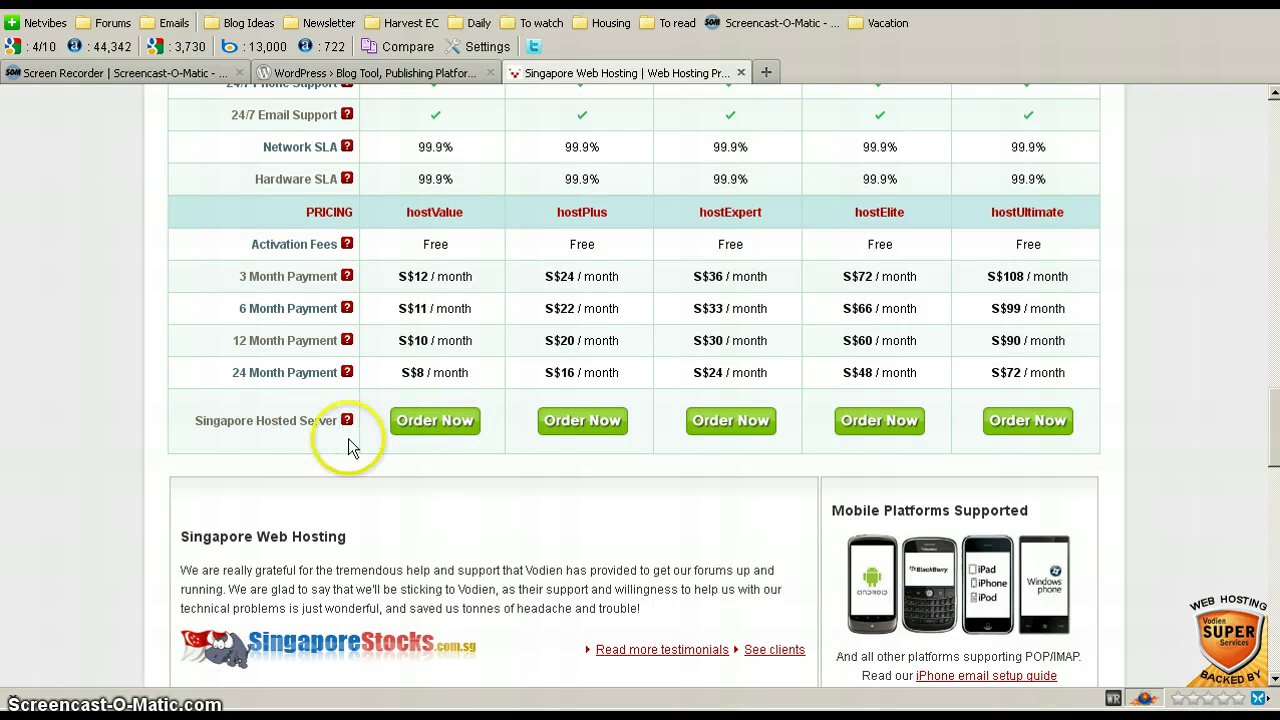
Order the hostValue plan and reach the cart's Domain Options step
click(424, 430)
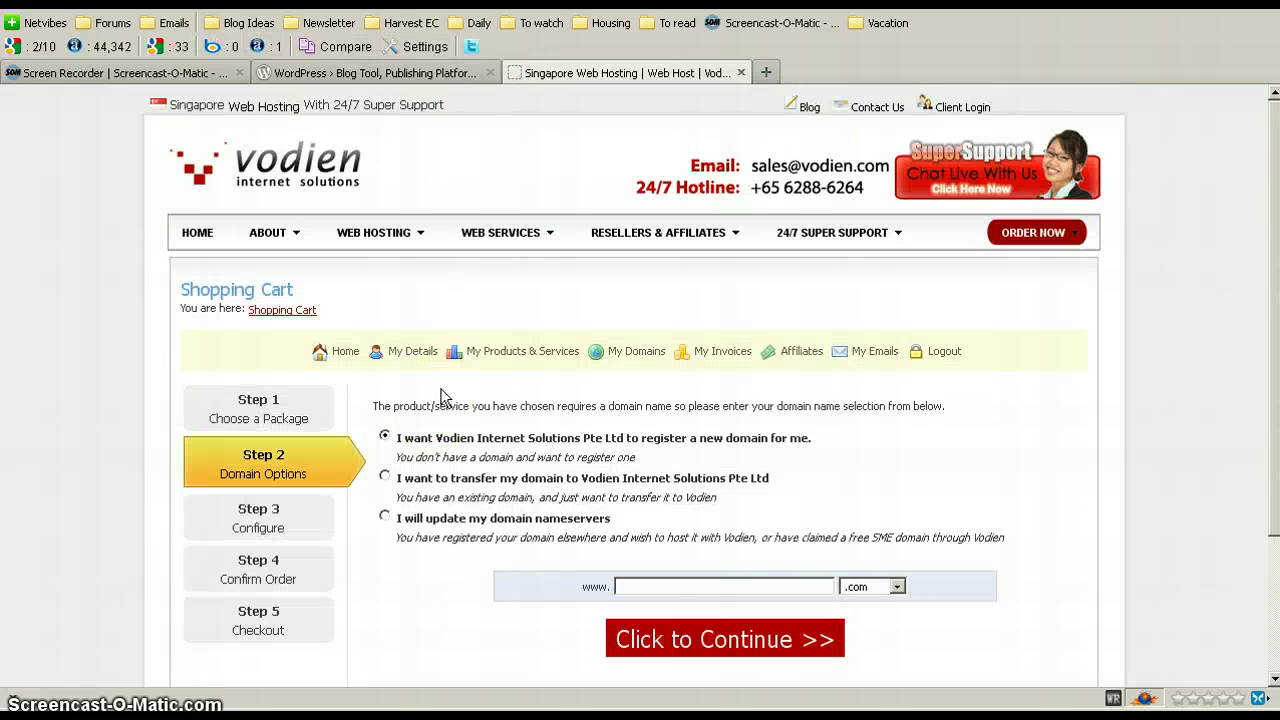
scroll(443, 397, down, 3)
click(443, 300)
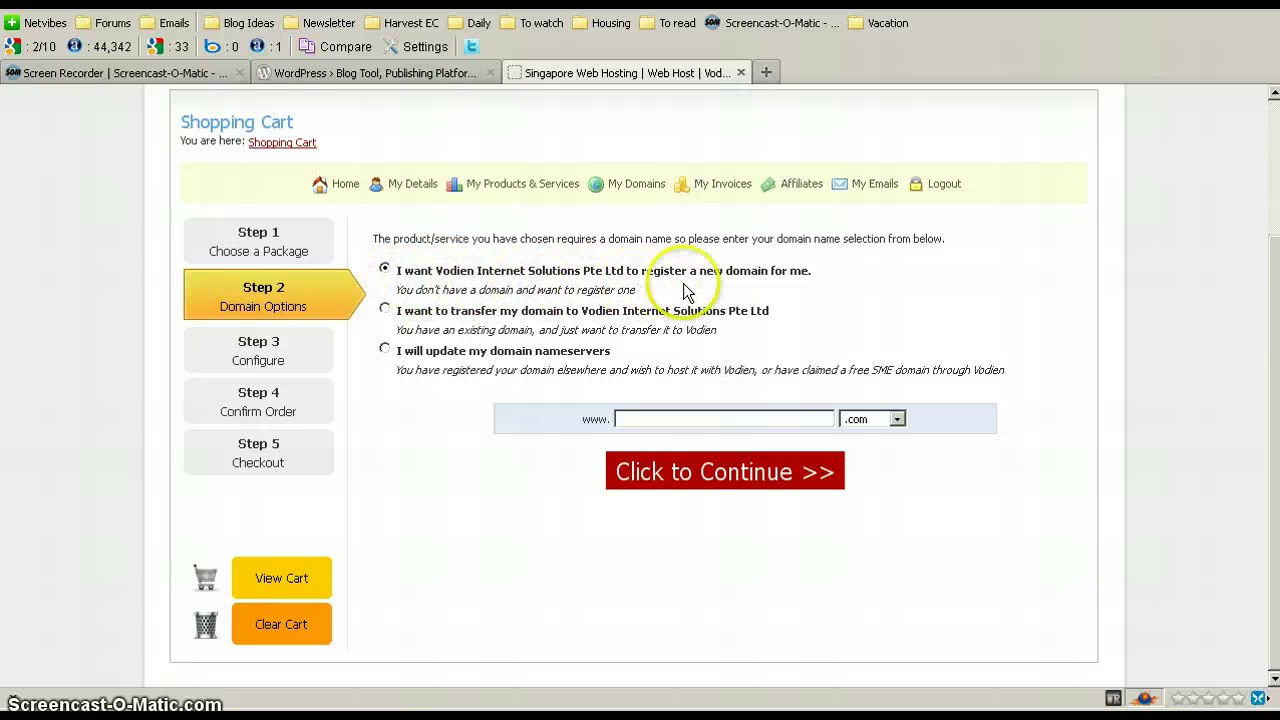
click(659, 419)
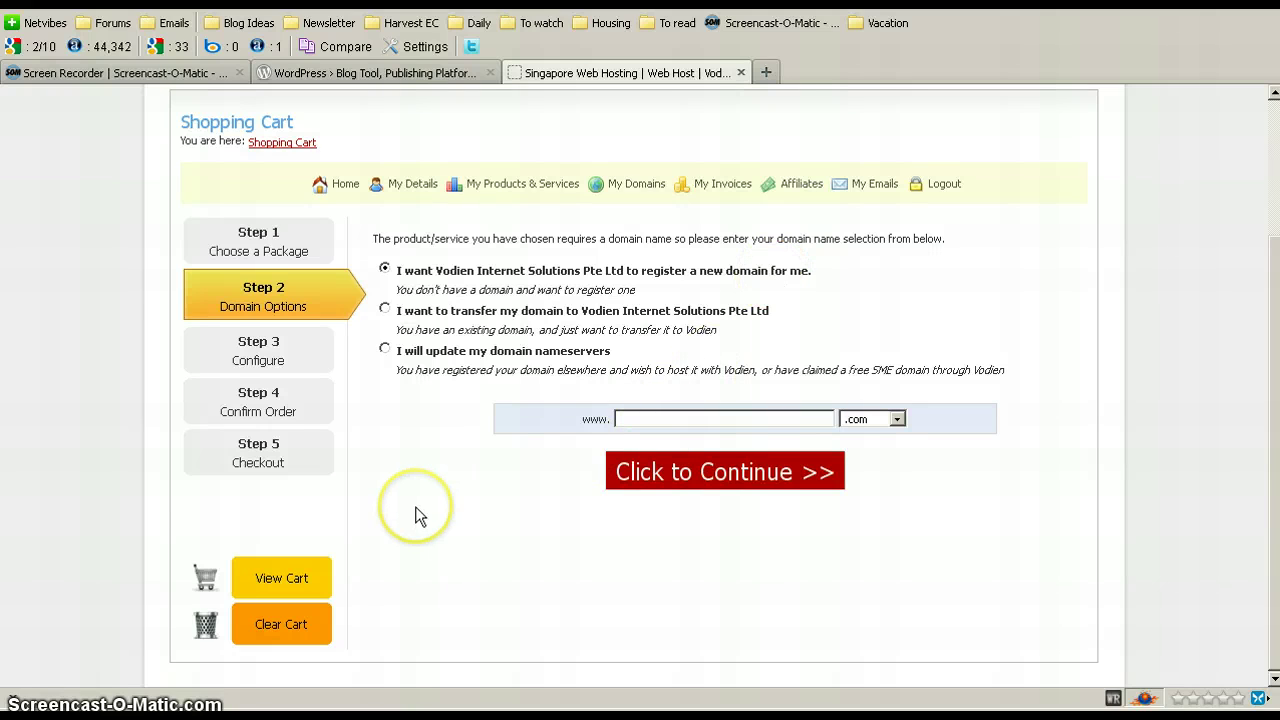
Try the transfer and nameserver options, then settle on registering a new domain
click(385, 310)
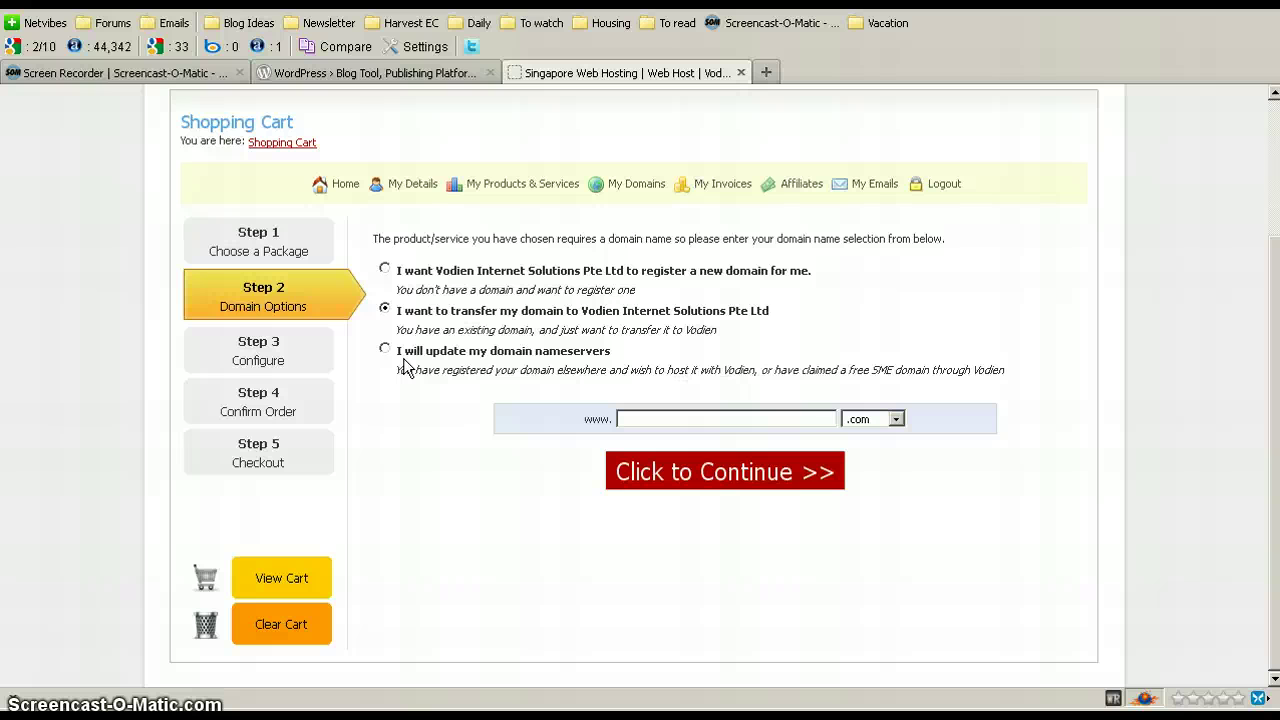
click(385, 350)
click(385, 269)
click(644, 420)
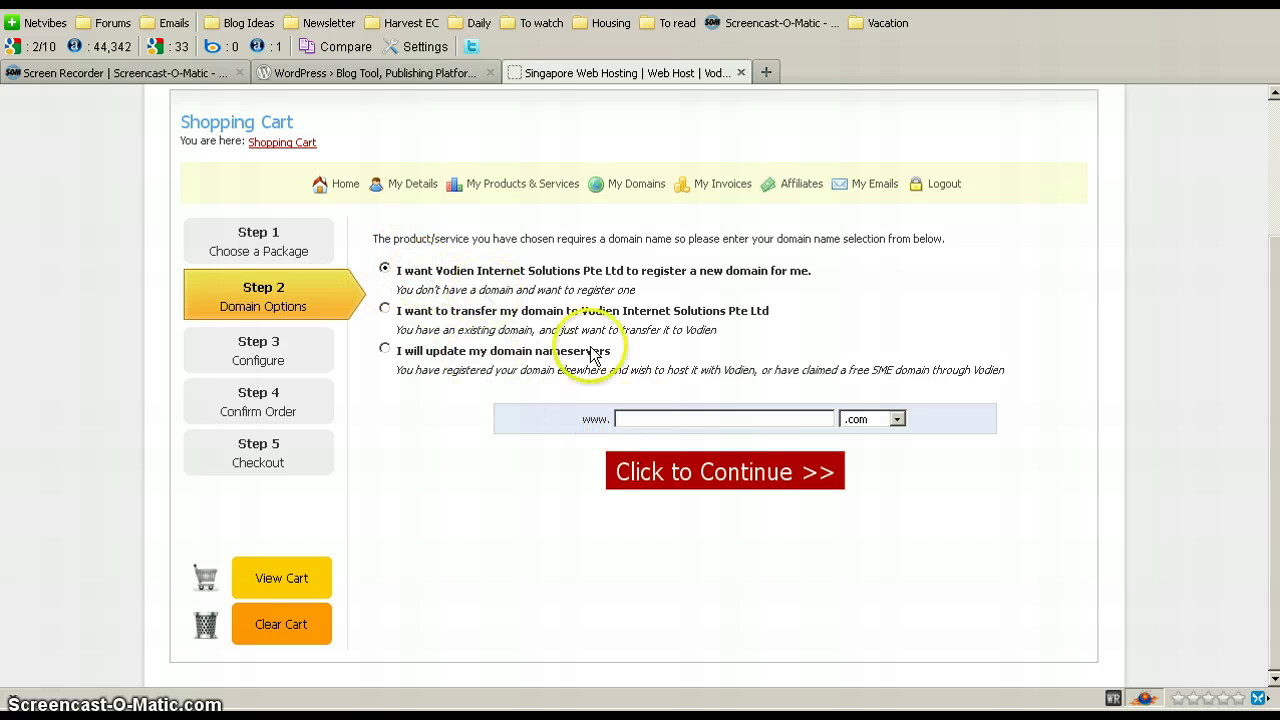
Enter kctan with .com and check availability, which reports it unavailable
click(654, 416)
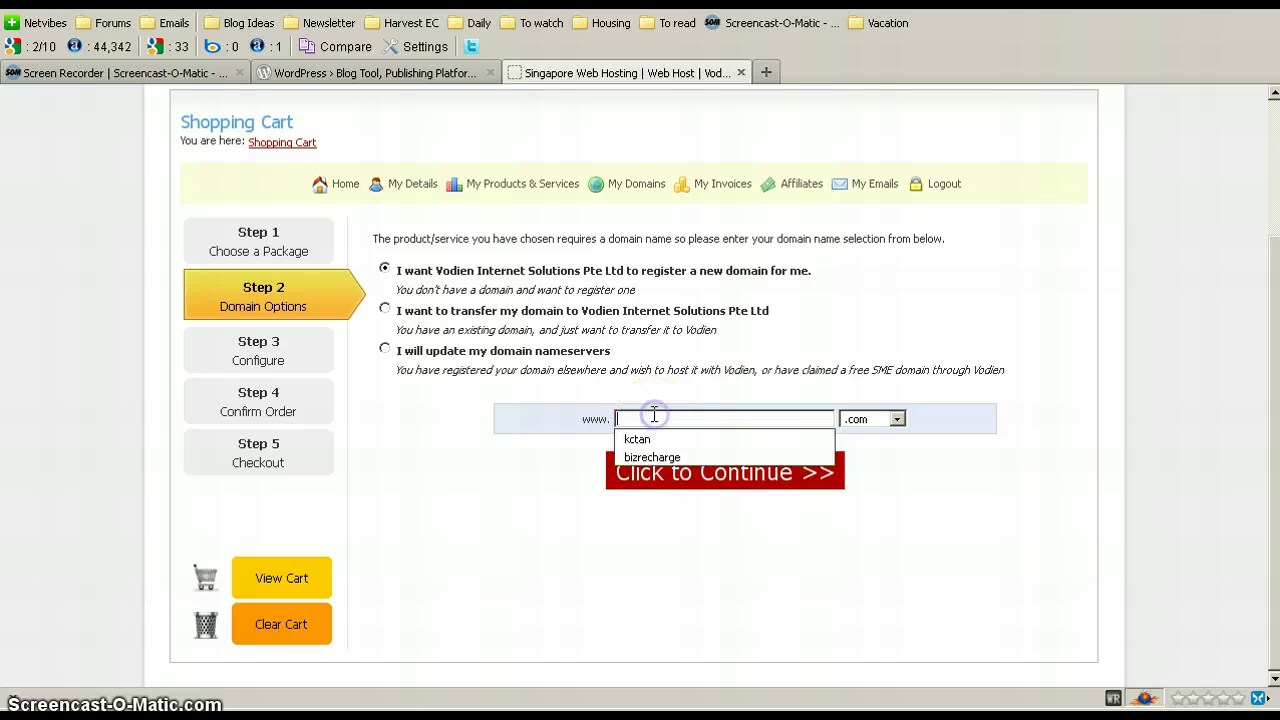
click(682, 421)
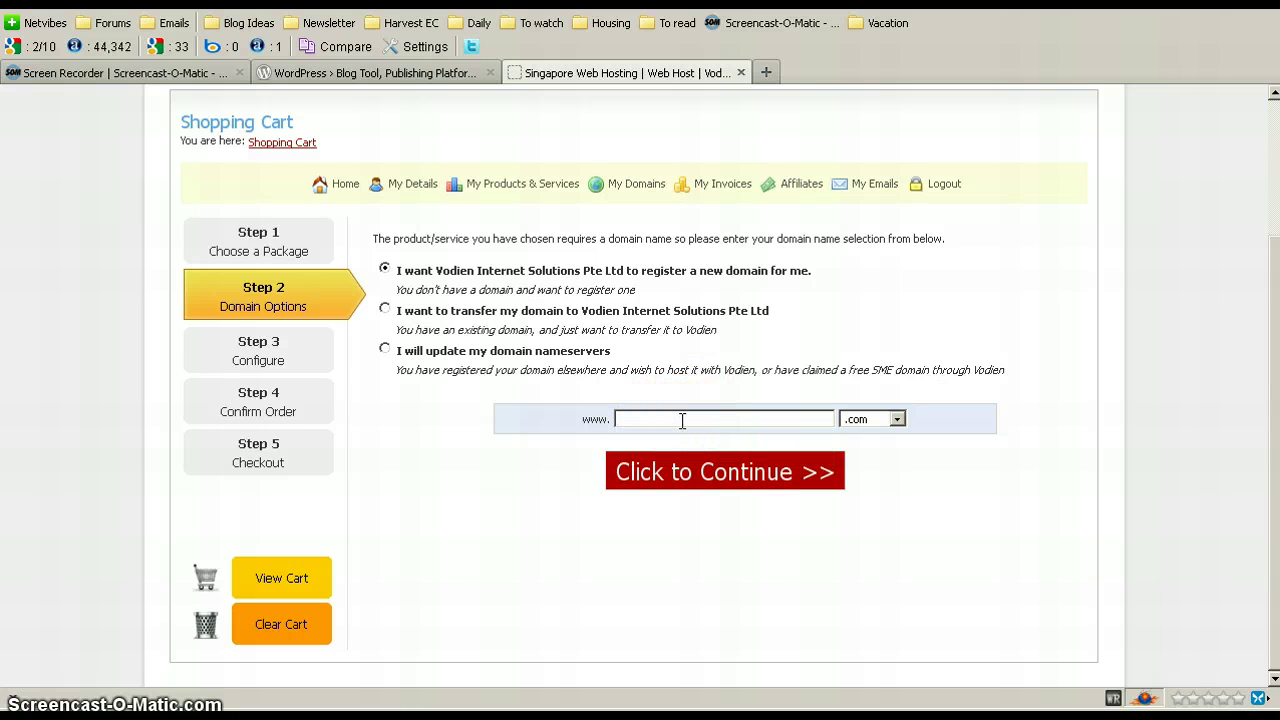
text(kctan)
click(714, 394)
click(720, 477)
click(963, 477)
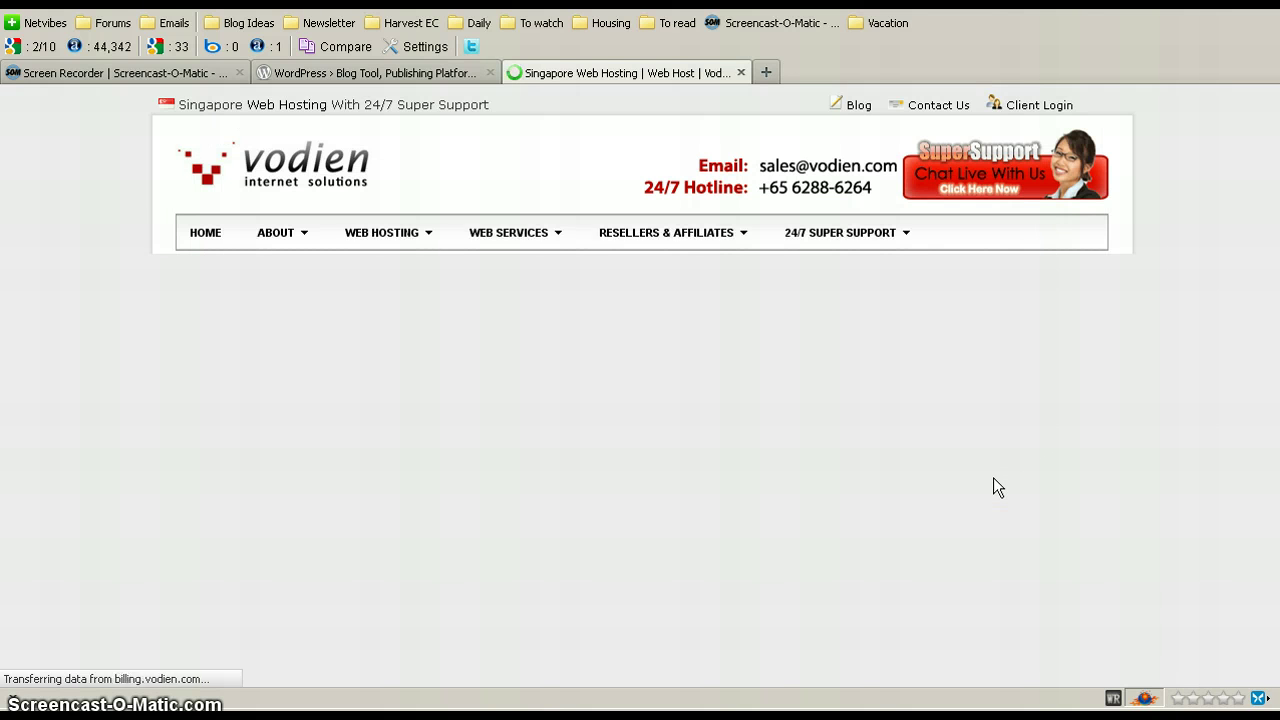
scroll(993, 477, down, 3)
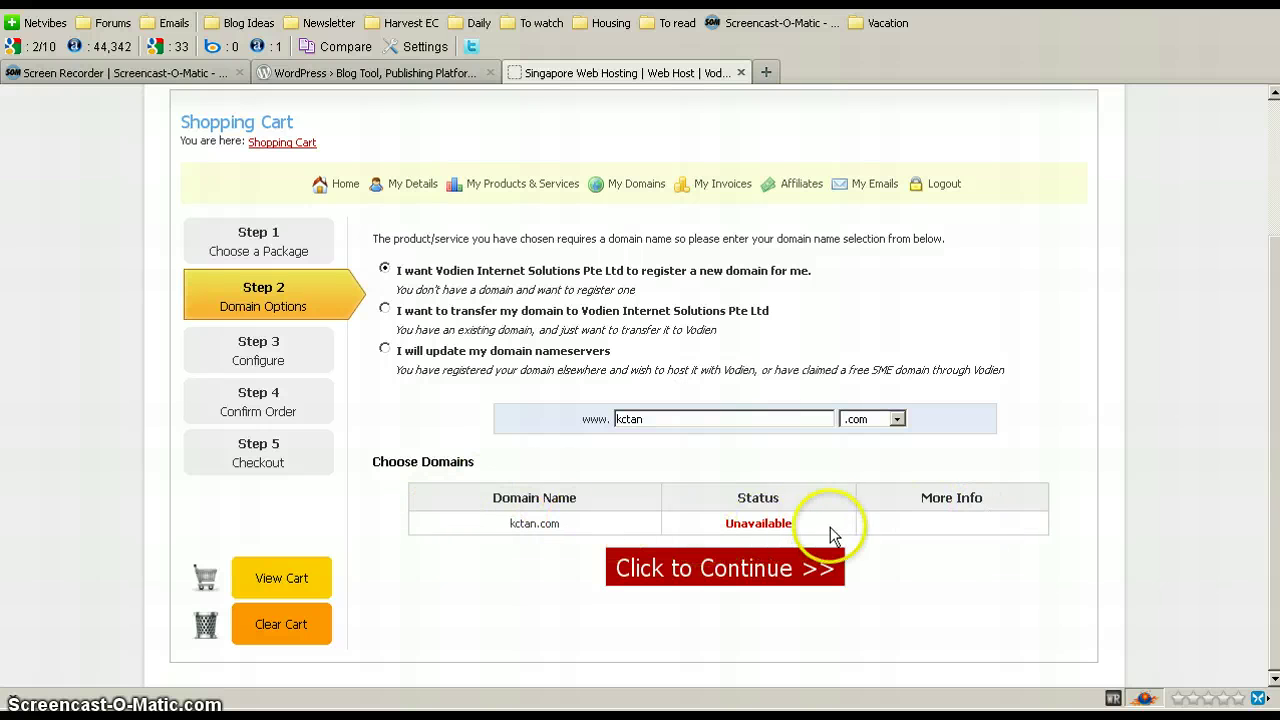
double_click(663, 420)
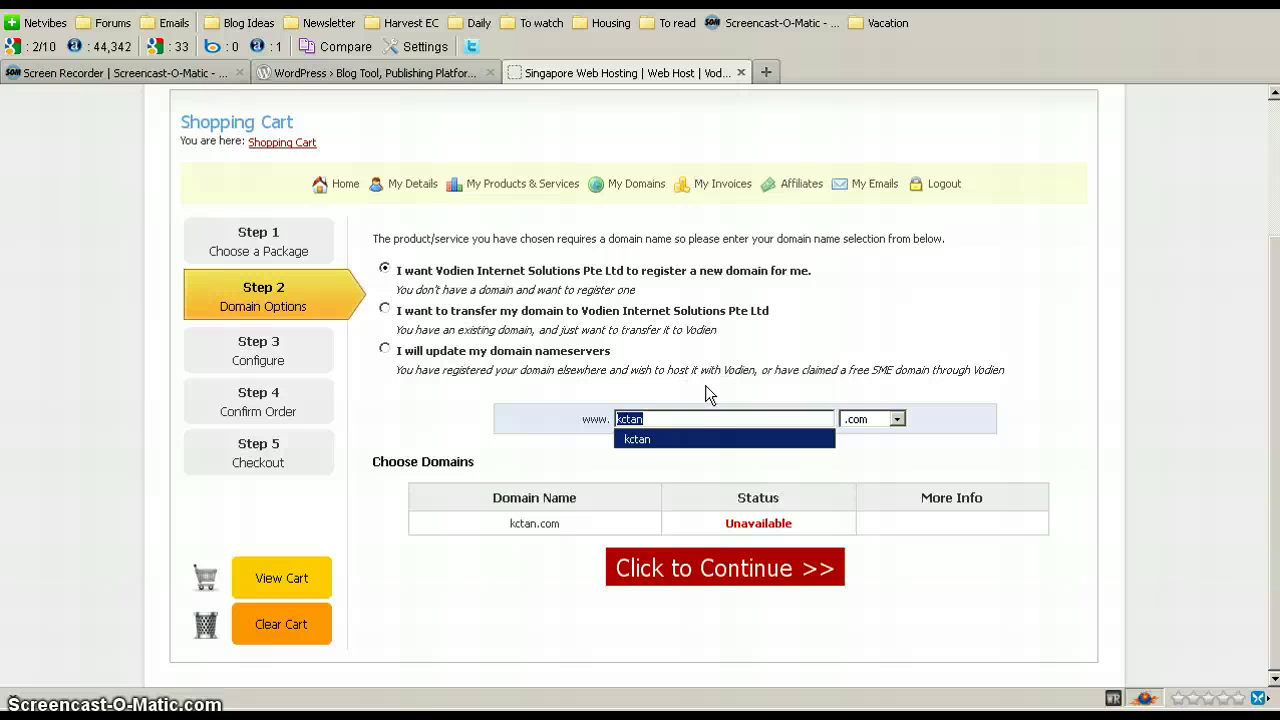
Change the name to kc-tan80.com, confirm availability, and keep 1 year at $20.00 SGD
double_click(672, 419)
click(678, 420)
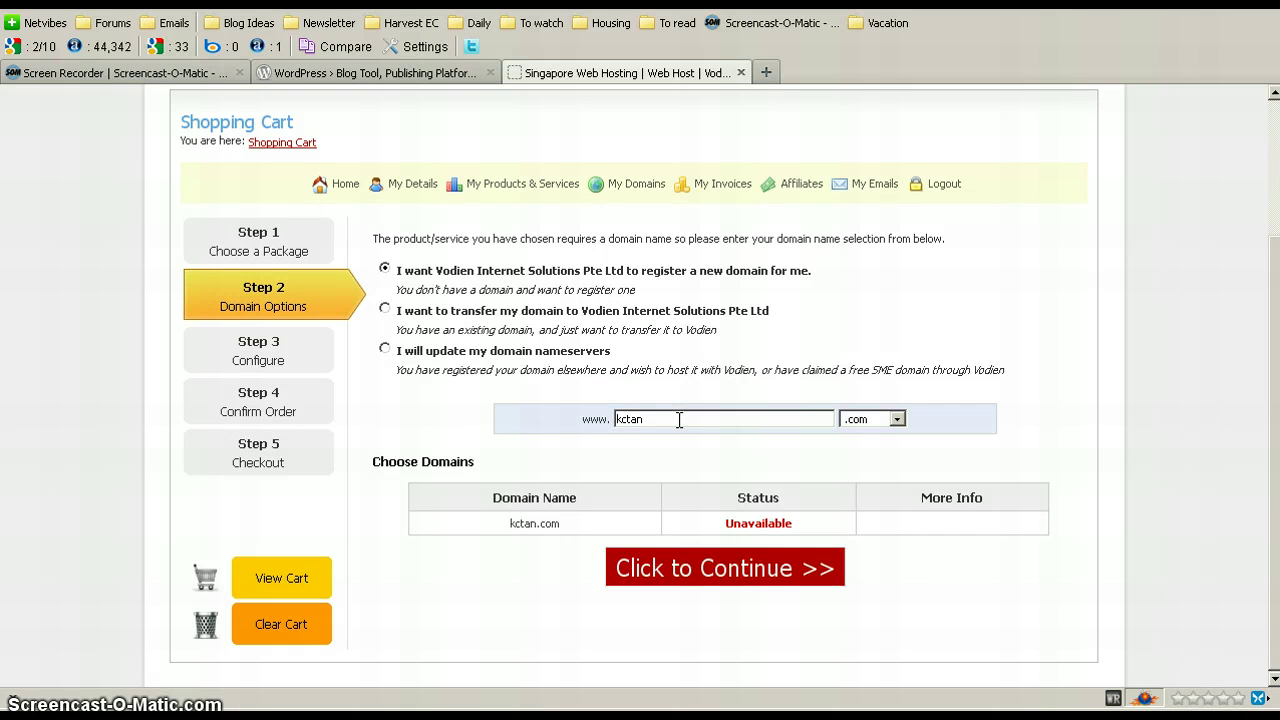
text(-tan)
text(80)
click(750, 572)
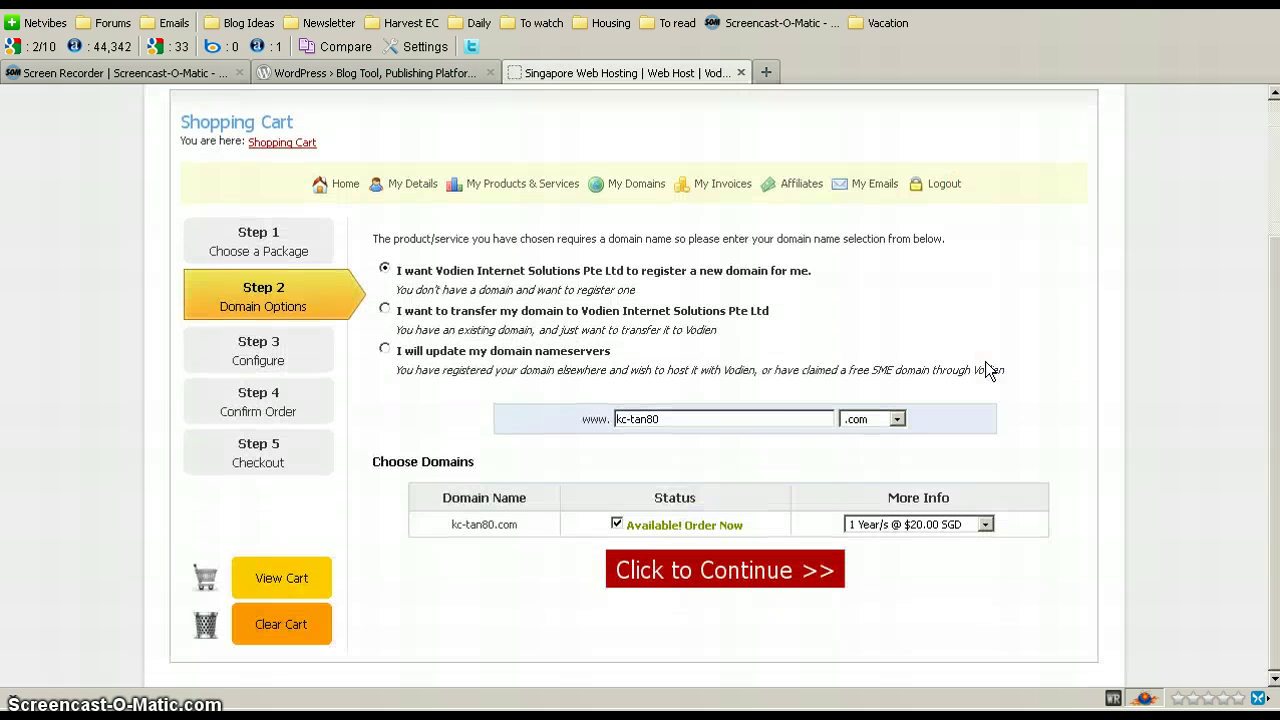
click(940, 524)
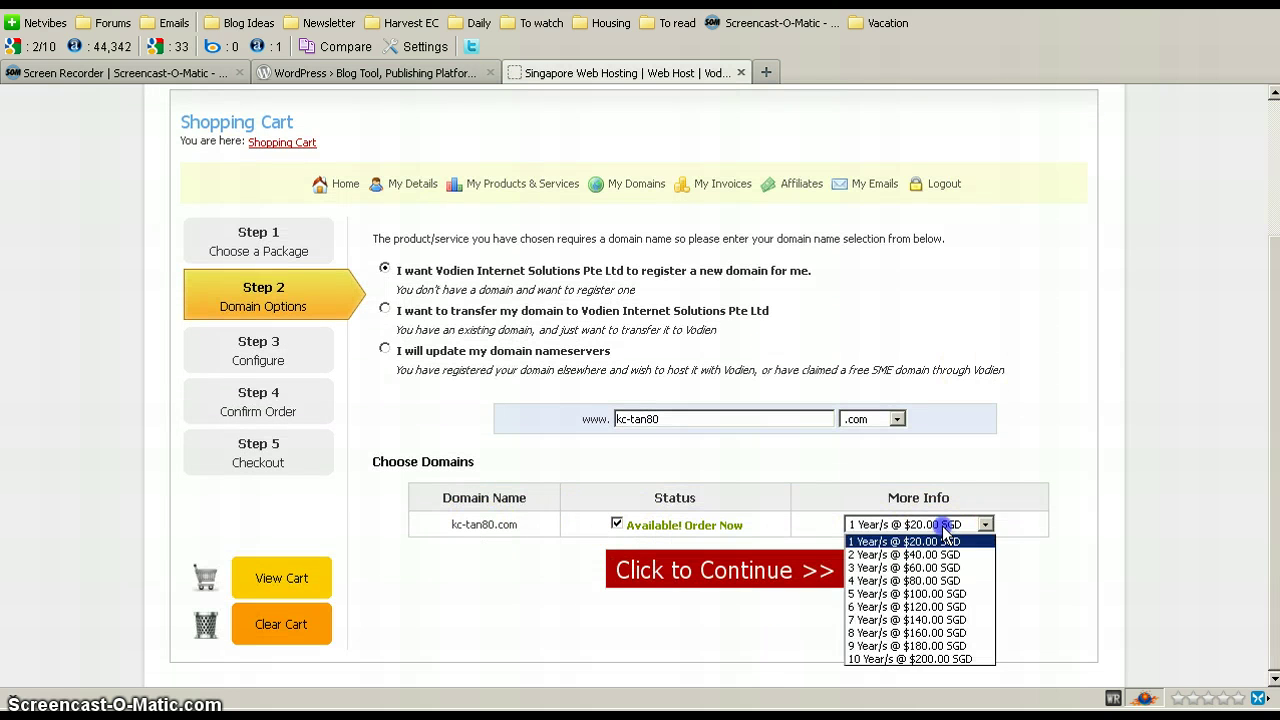
click(951, 542)
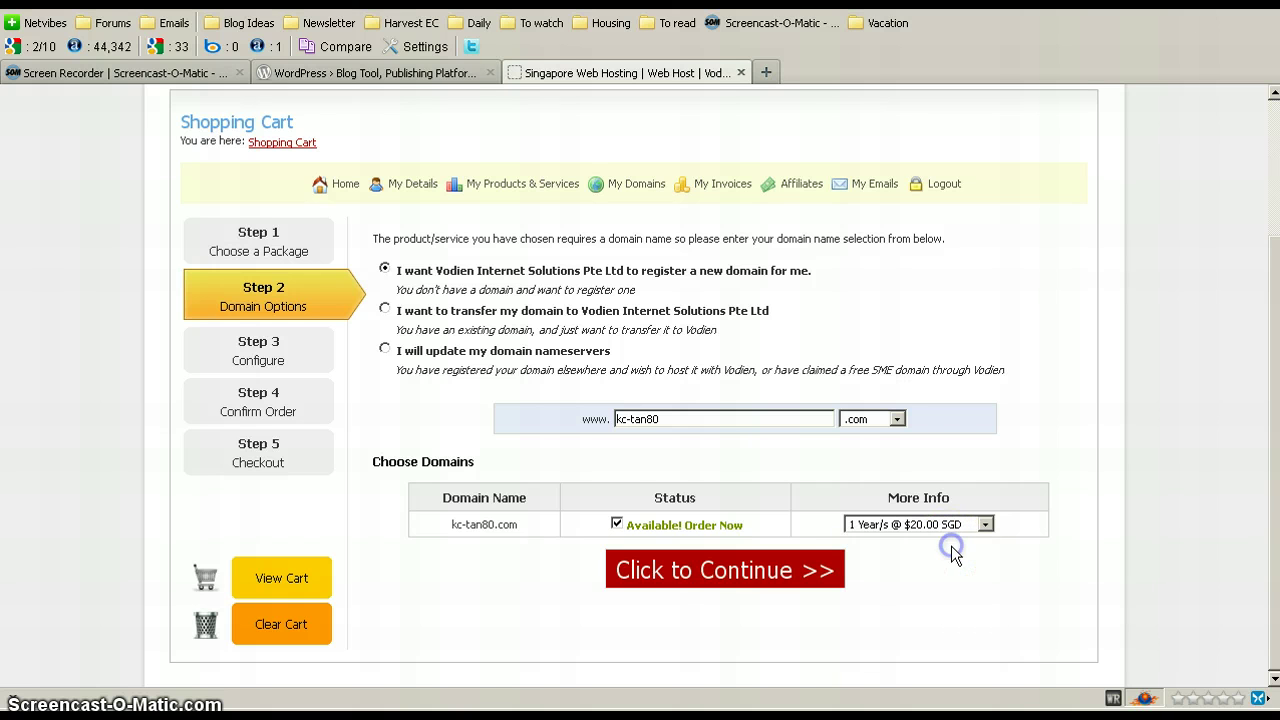
Set hostValue billing to $120.00 SGD Annually, no add-ons, and update the cart
click(785, 580)
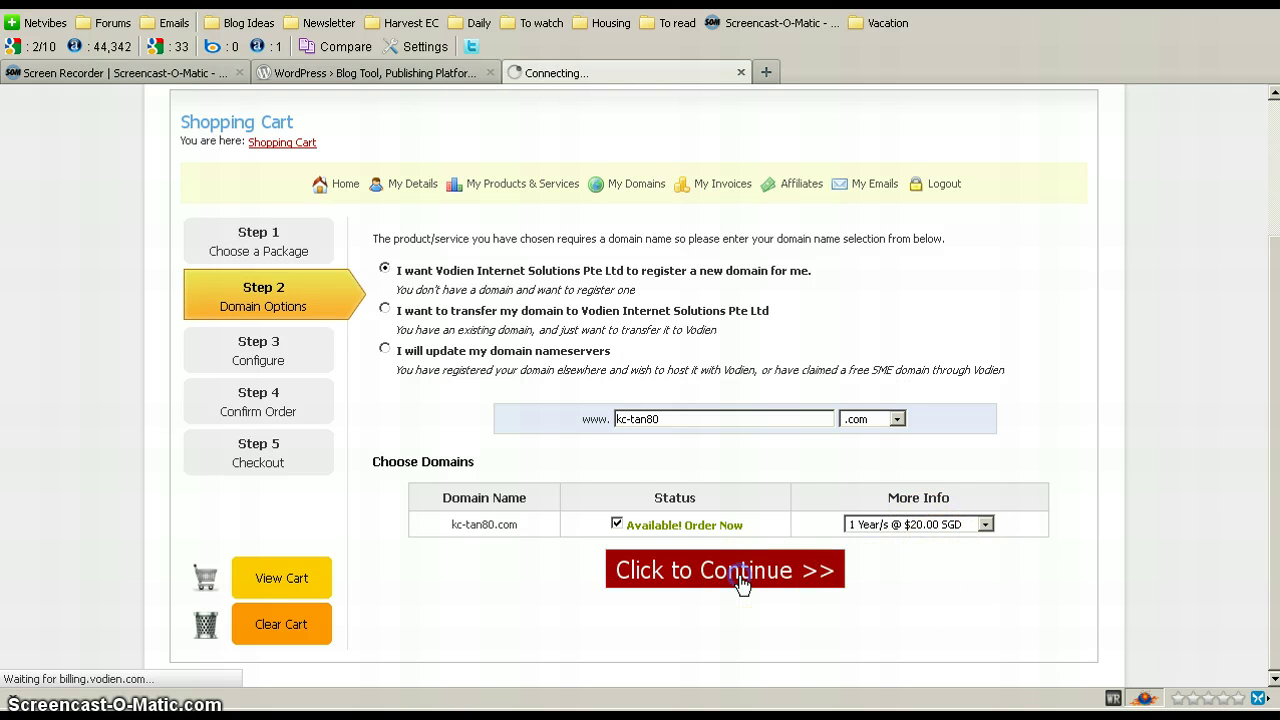
scroll(961, 416, down, 3)
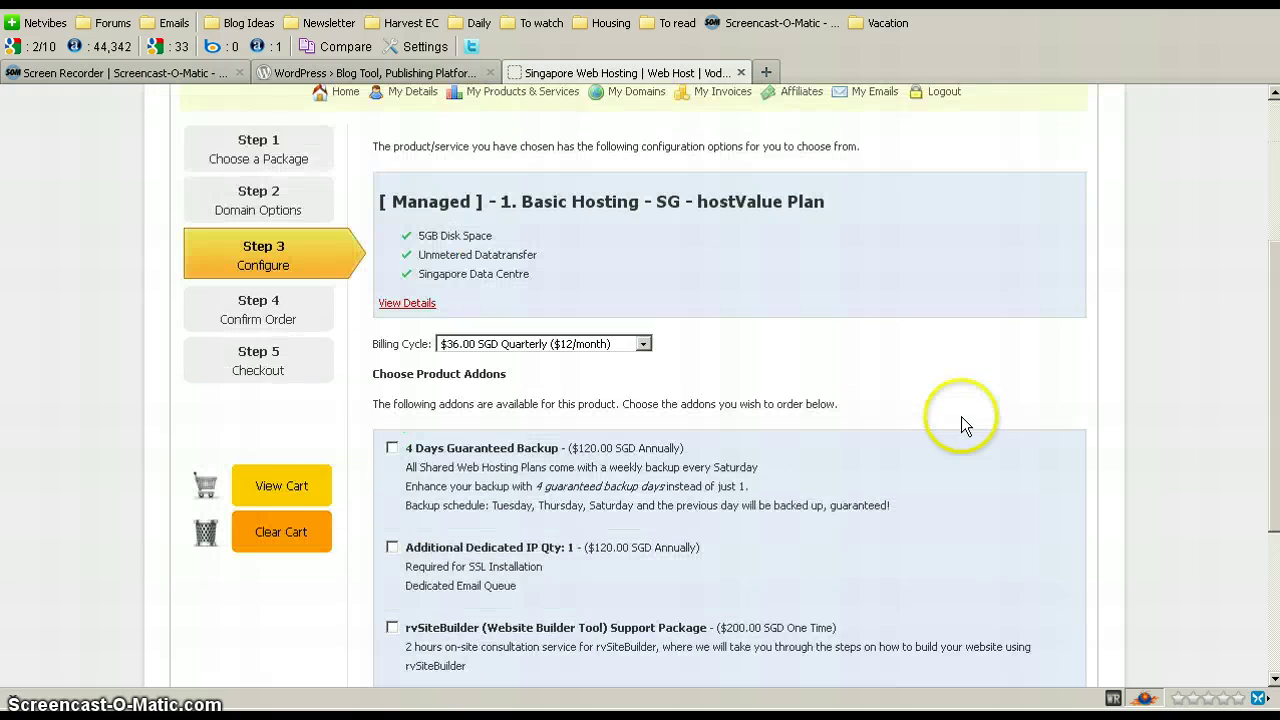
scroll(800, 320, down, 3)
click(617, 264)
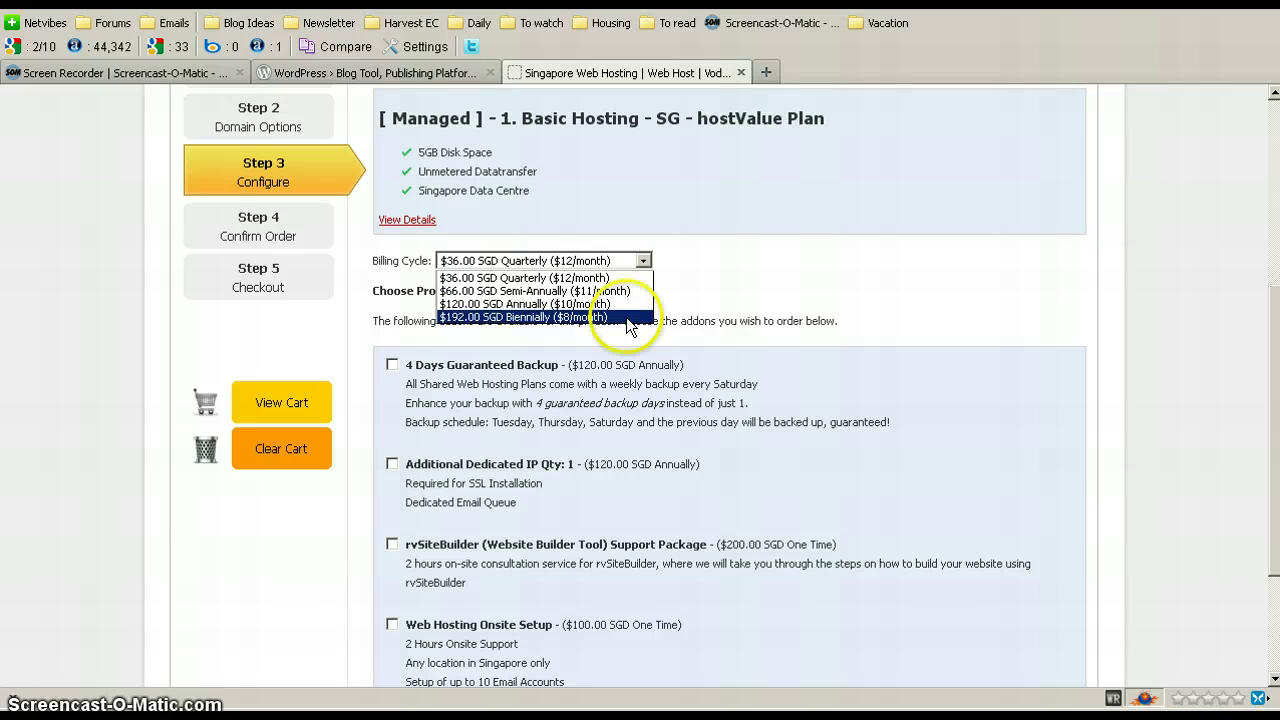
click(619, 306)
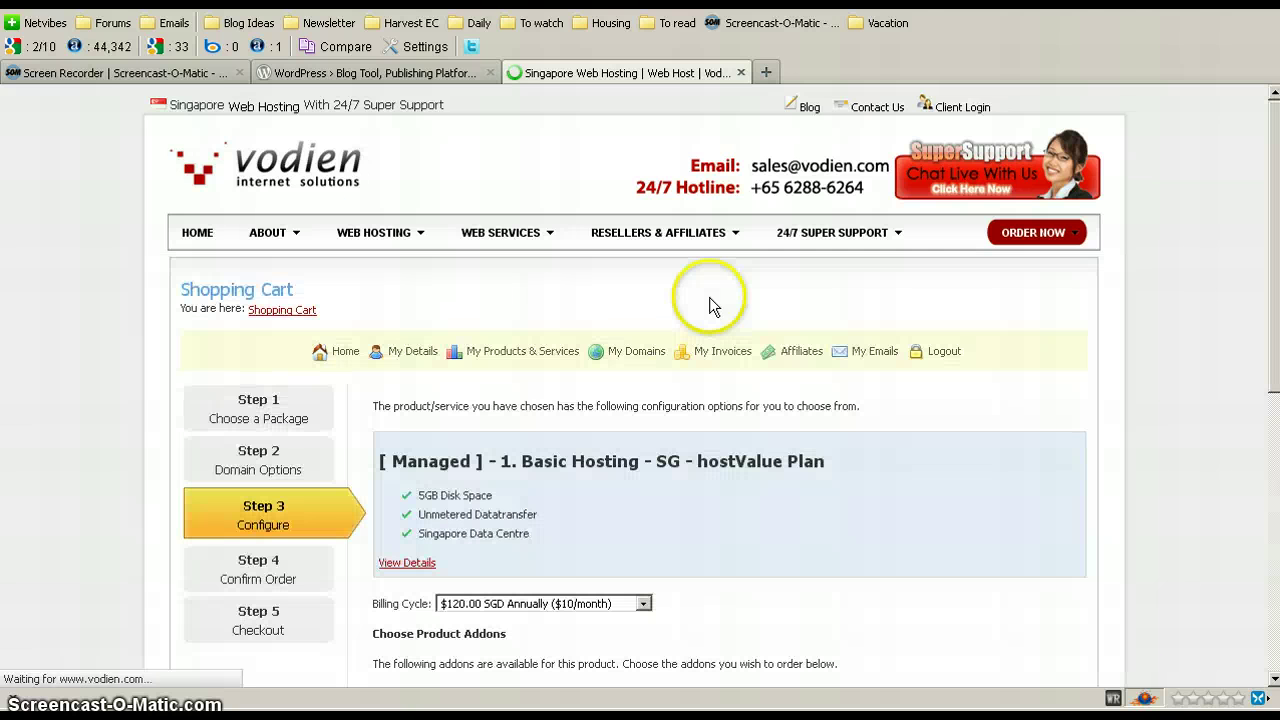
scroll(947, 321, down, 4)
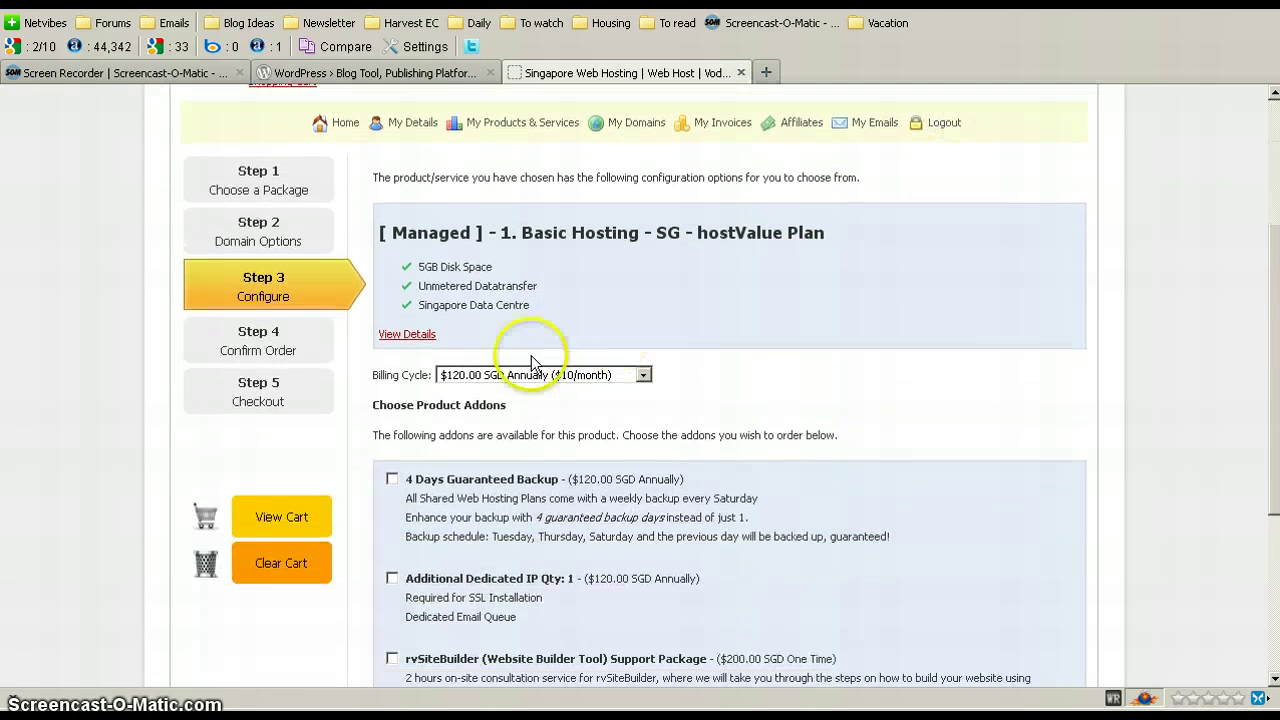
scroll(866, 390, down, 5)
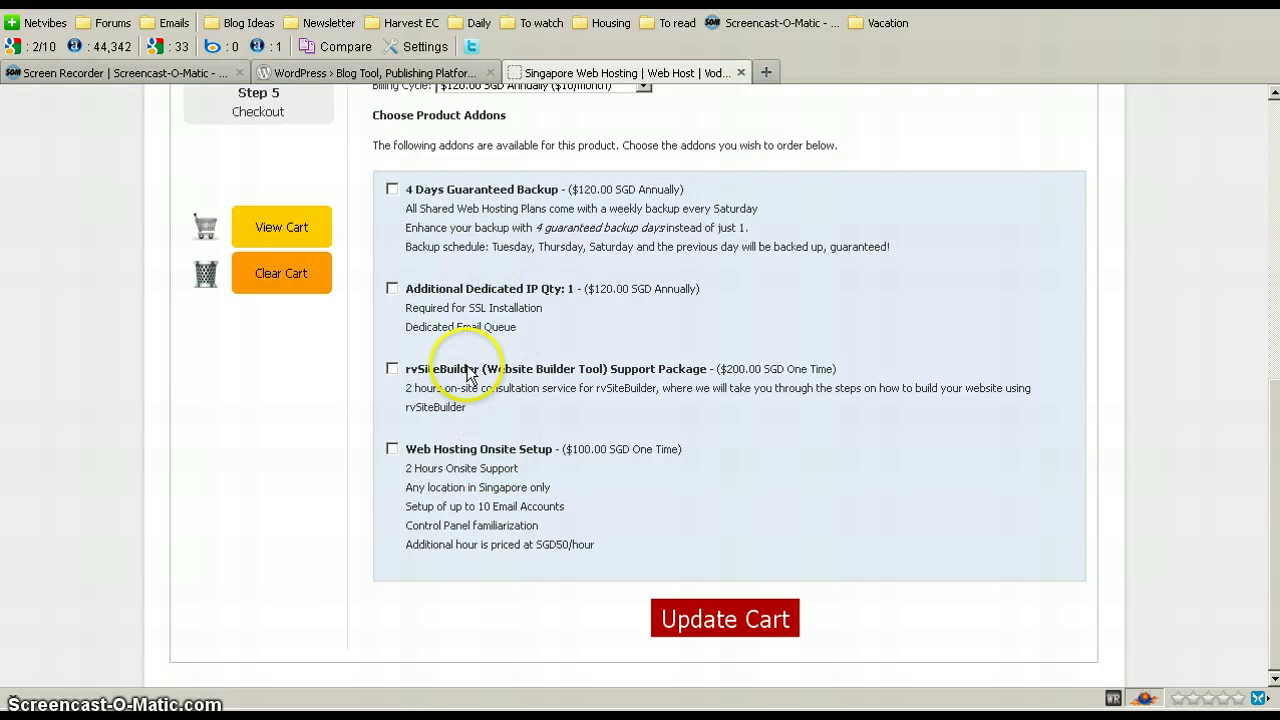
click(730, 624)
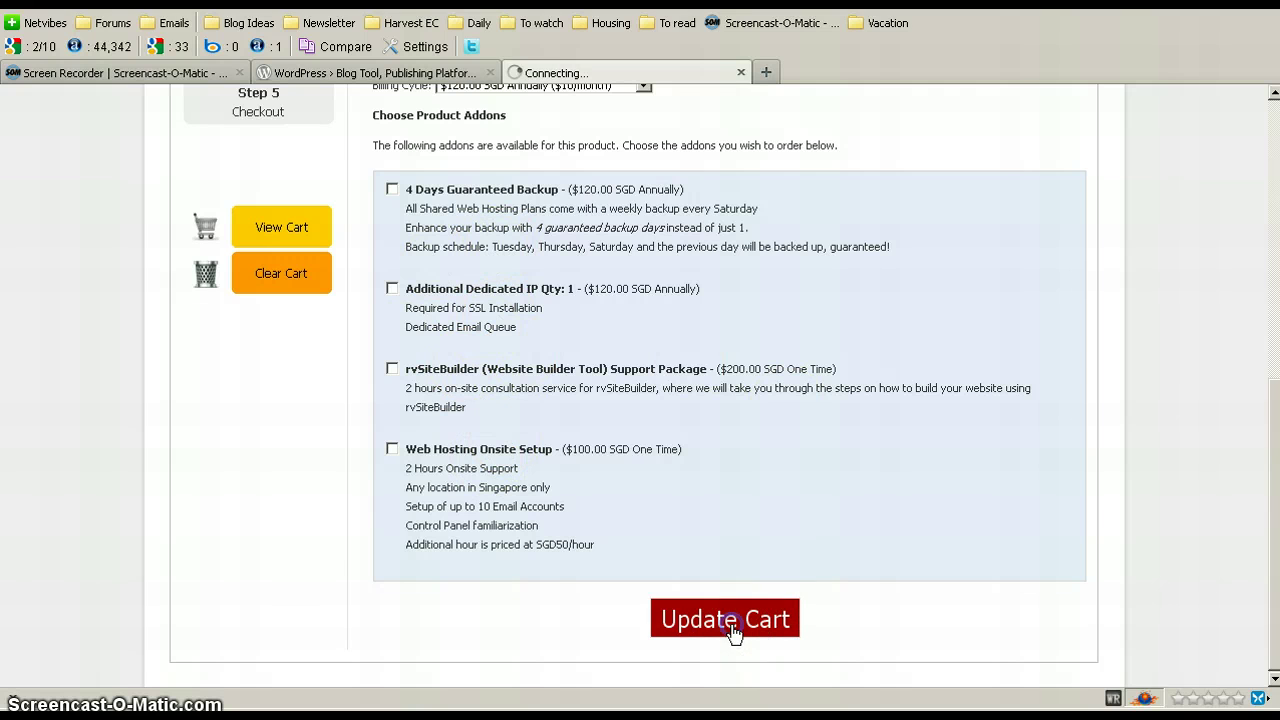
Tick free ID Protection for kc-tan80.com and update cart to show $140.00 SGD due
click(905, 471)
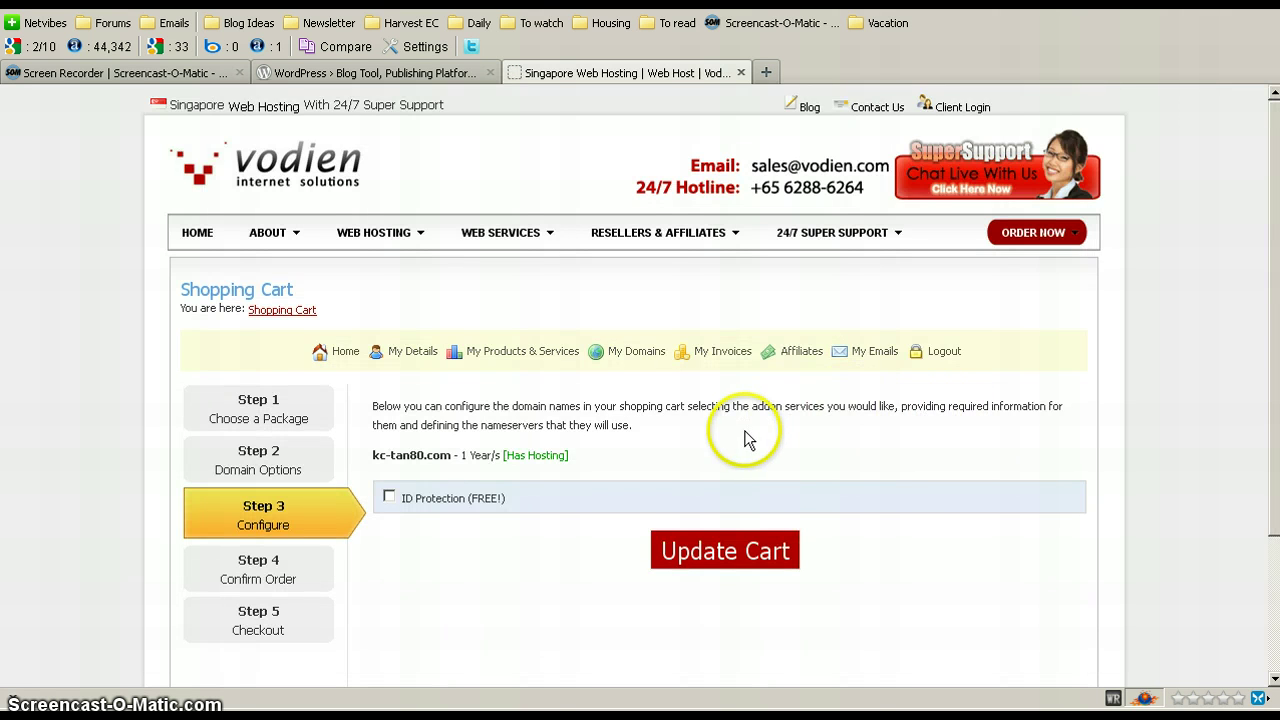
scroll(740, 470, down, 2)
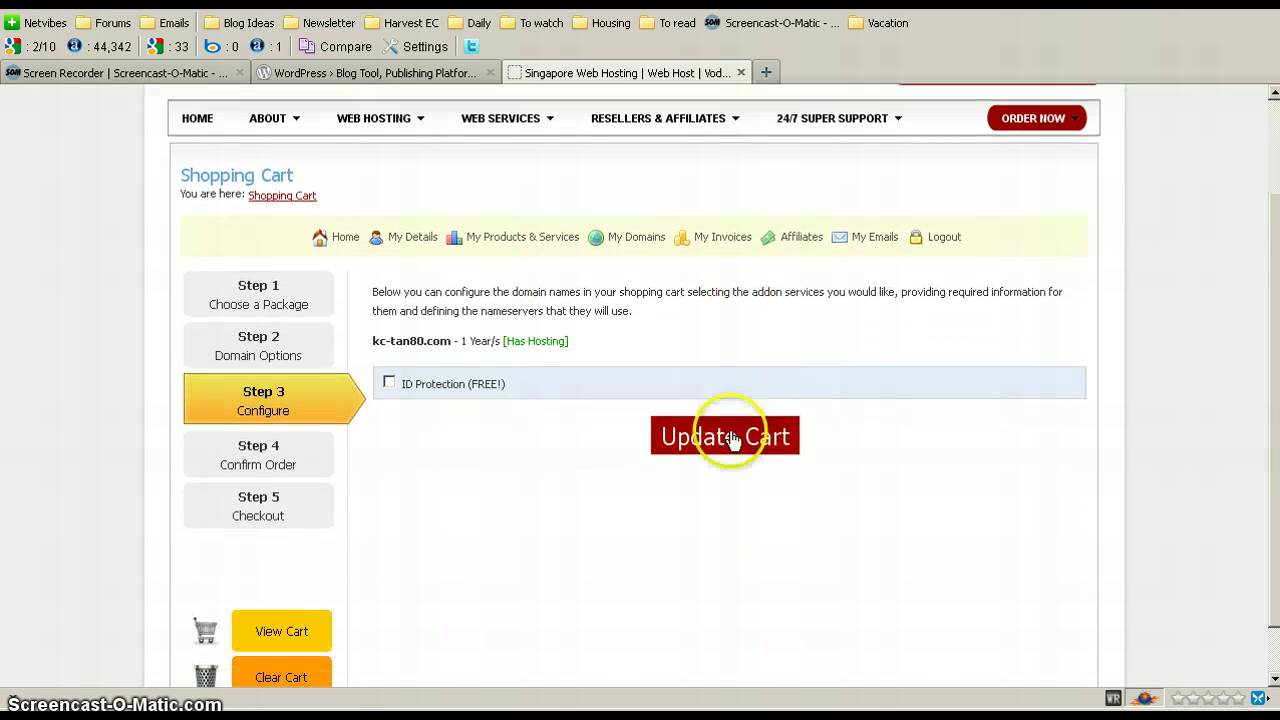
click(387, 381)
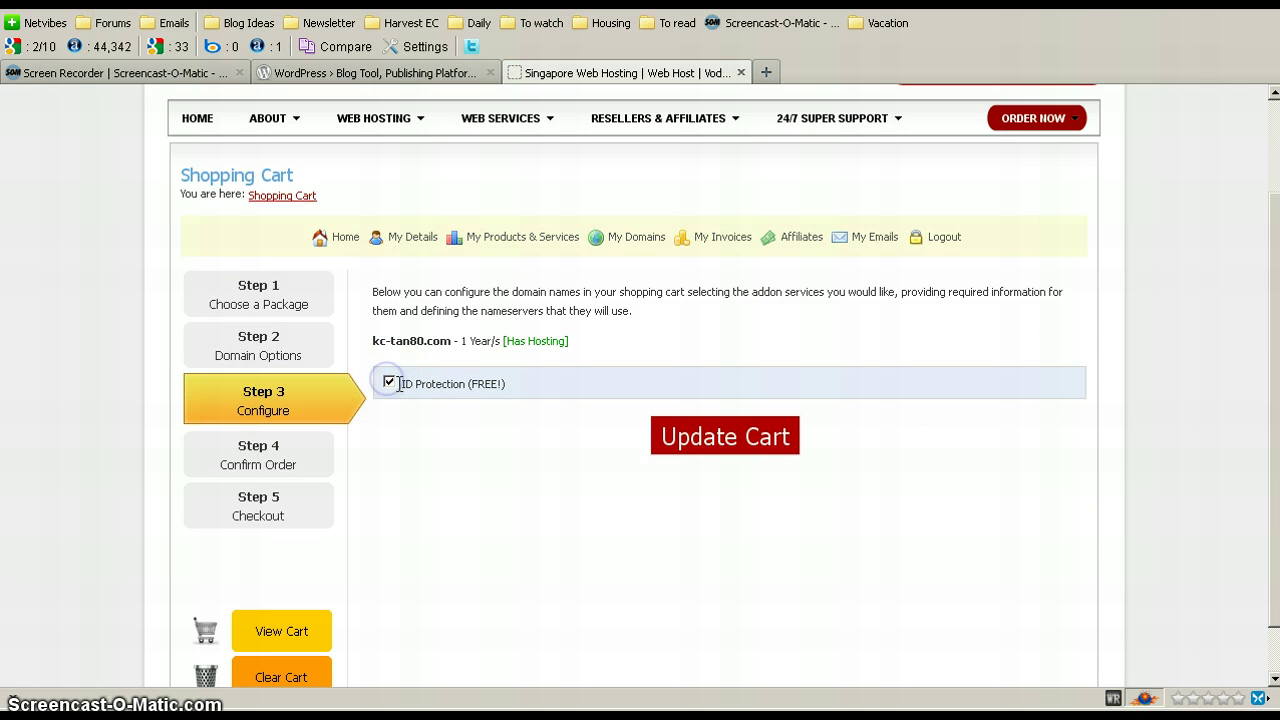
click(768, 445)
scroll(903, 434, down, 4)
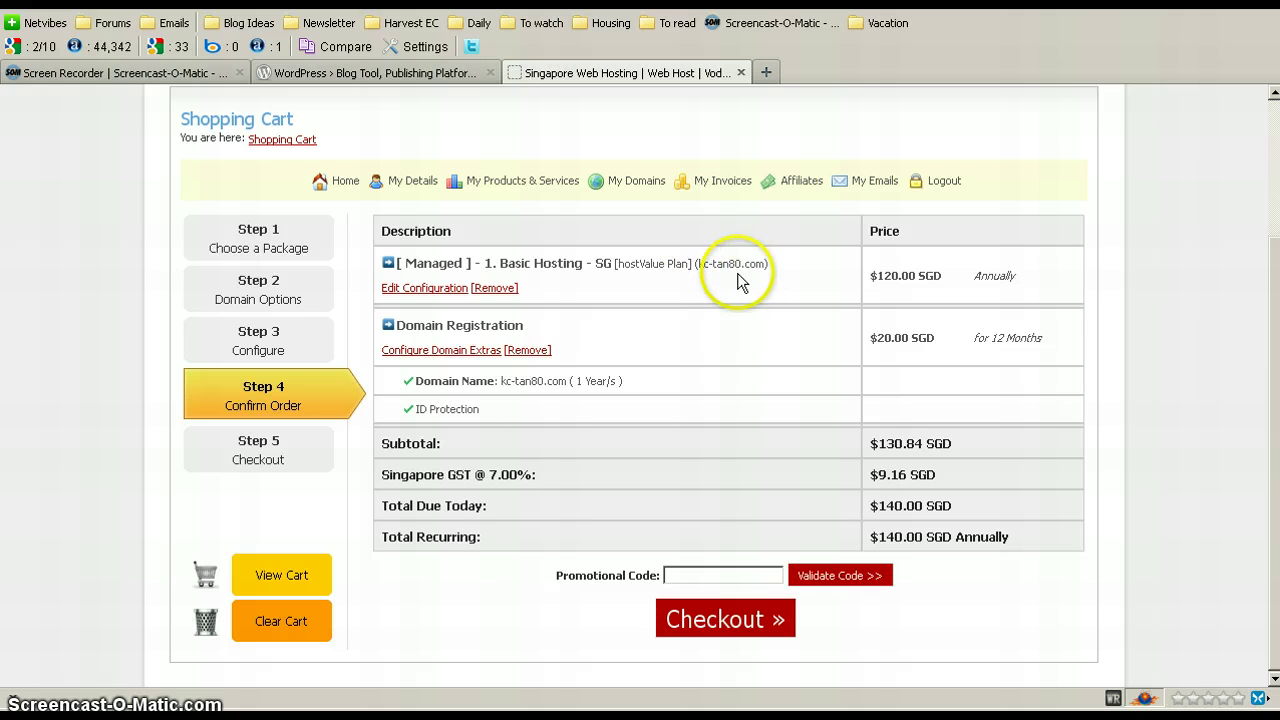
Go to checkout and review customer details down to the PayPal payment method
click(761, 624)
scroll(752, 465, down, 3)
scroll(751, 455, down, 4)
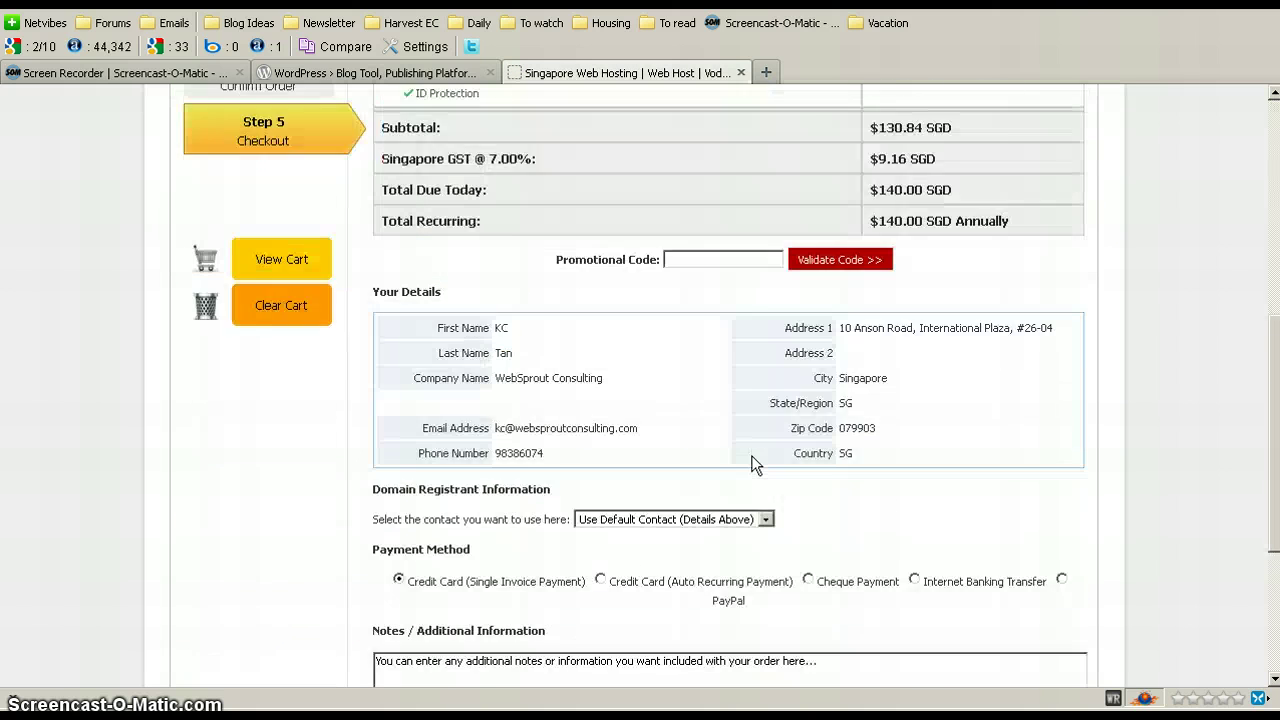
scroll(755, 465, down, 2)
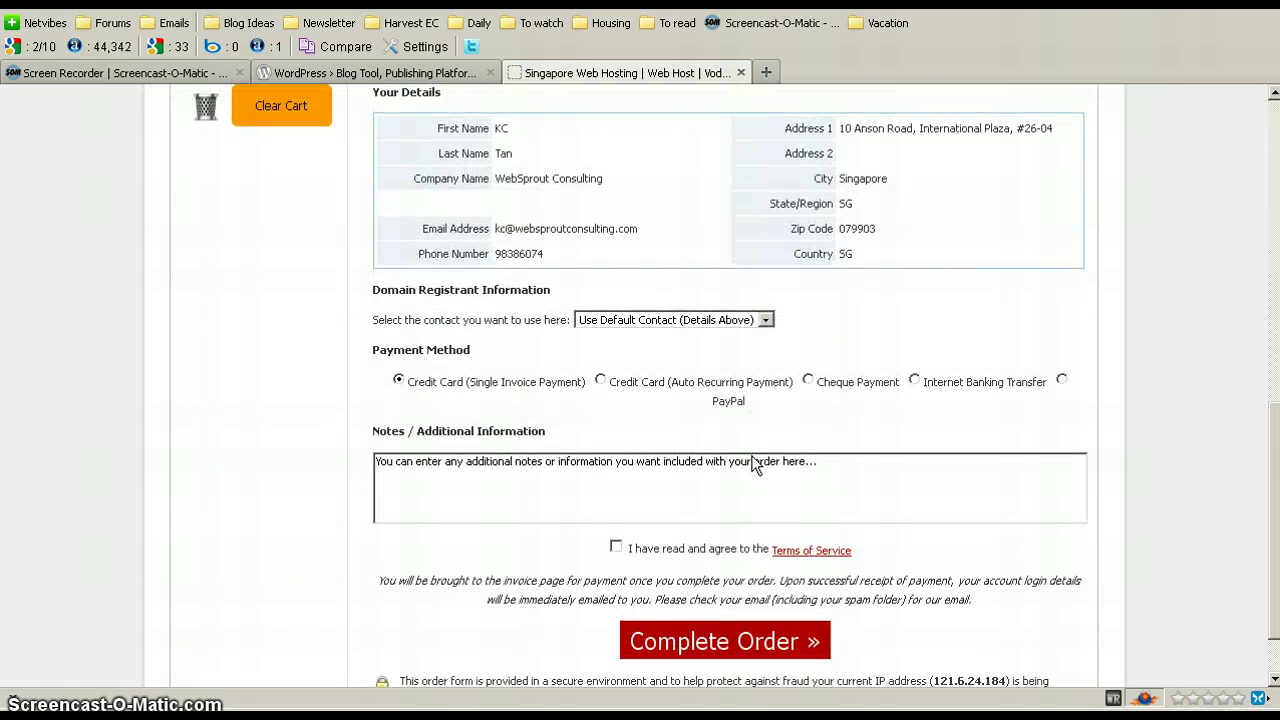
scroll(755, 470, up, 3)
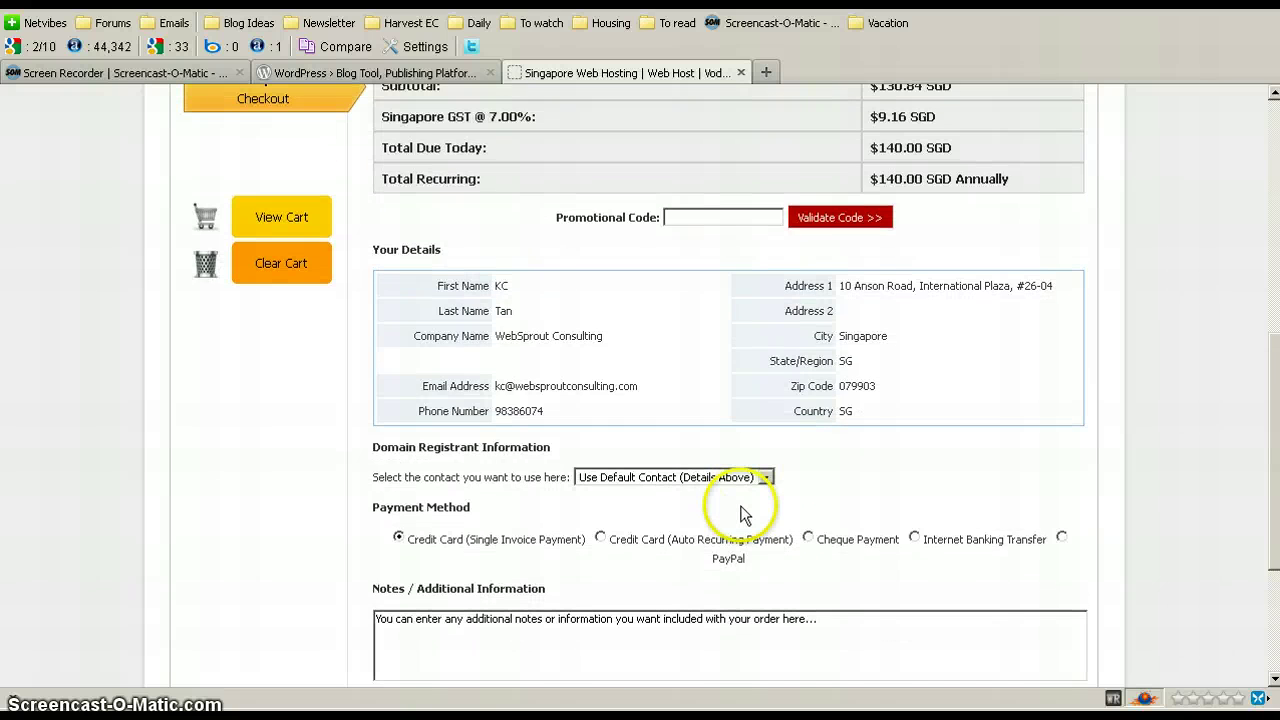
scroll(908, 483, down, 1)
scroll(908, 483, down, 1)
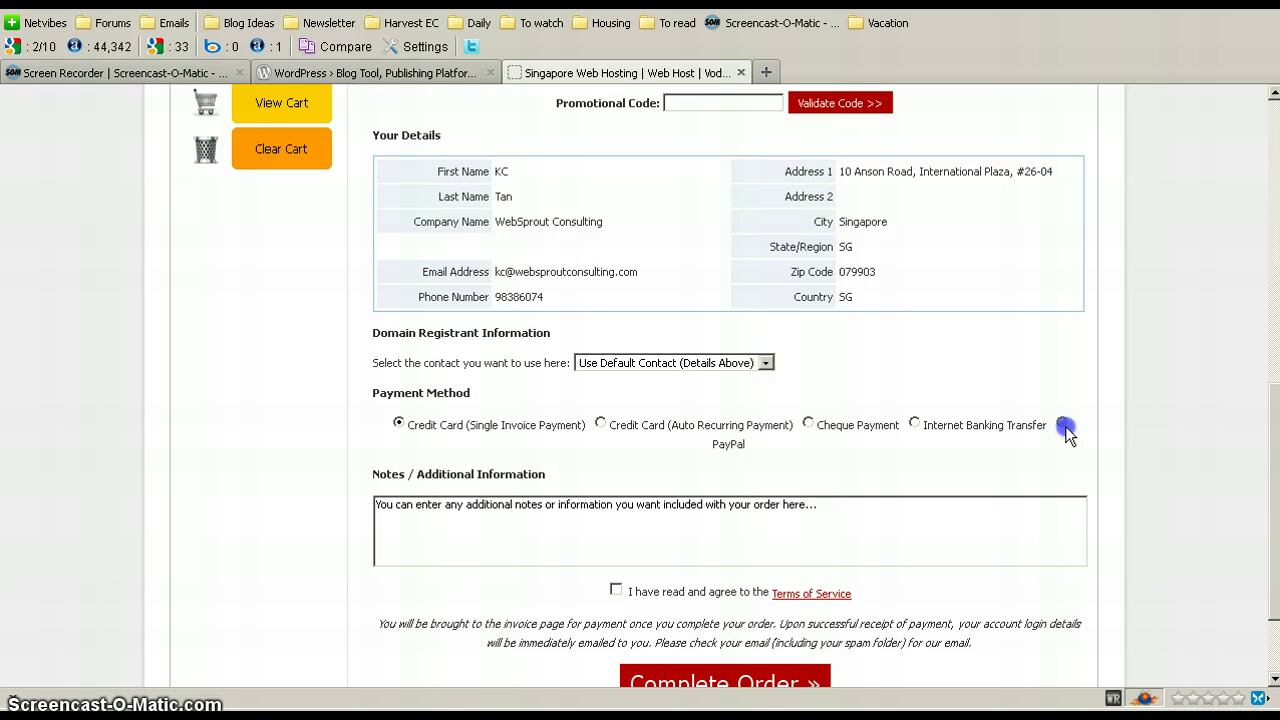
scroll(1138, 403, up, 5)
scroll(1138, 403, up, 4)
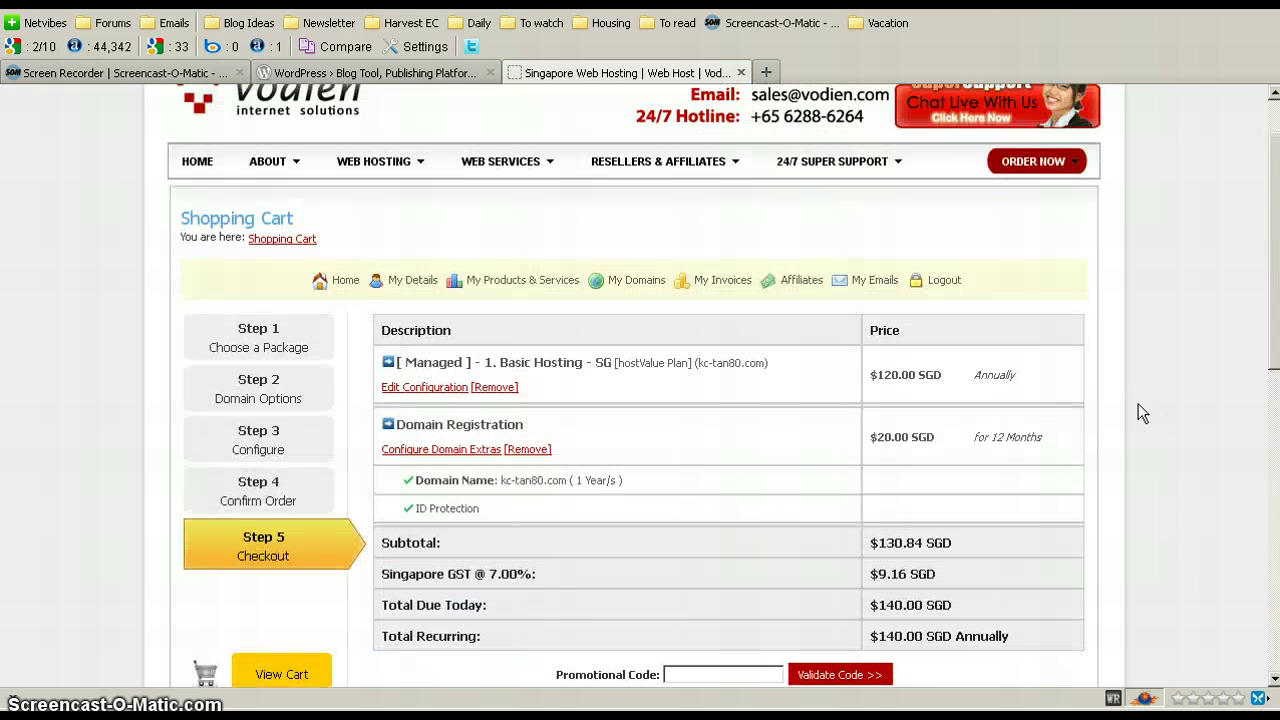
scroll(1138, 403, down, 6)
scroll(1138, 403, down, 5)
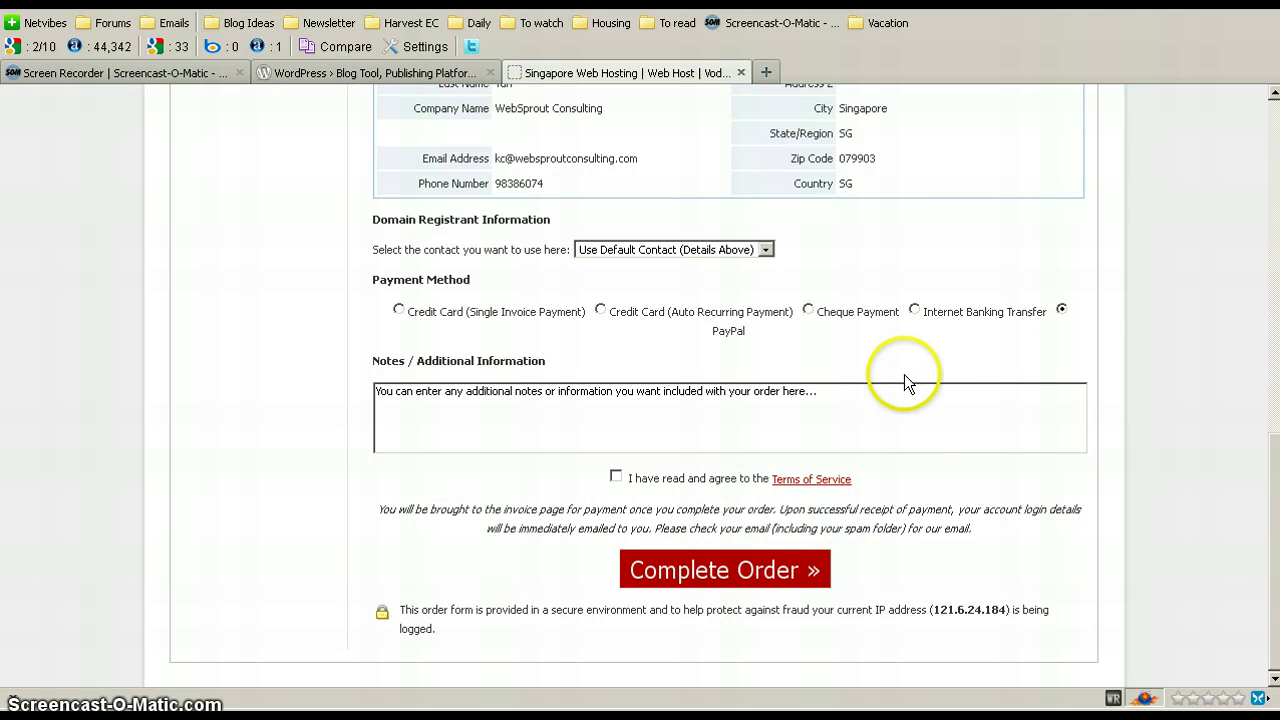
scroll(904, 374, up, 2)
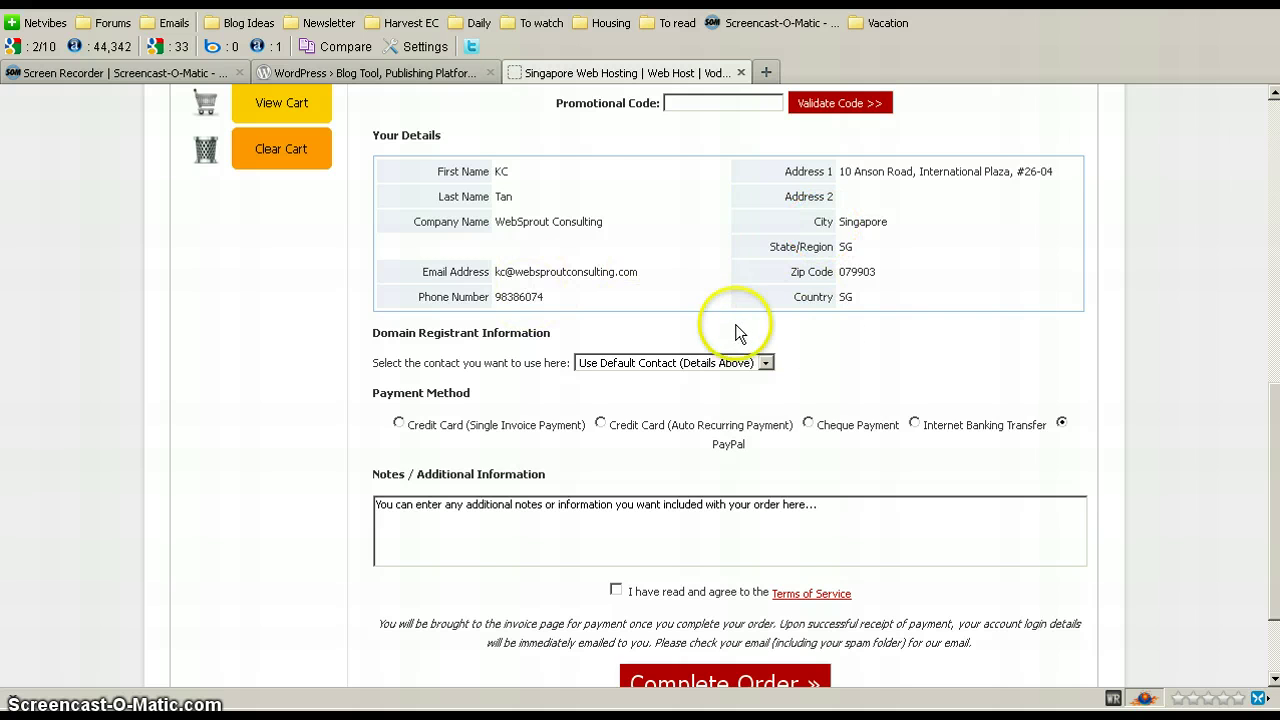
scroll(765, 374, down, 2)
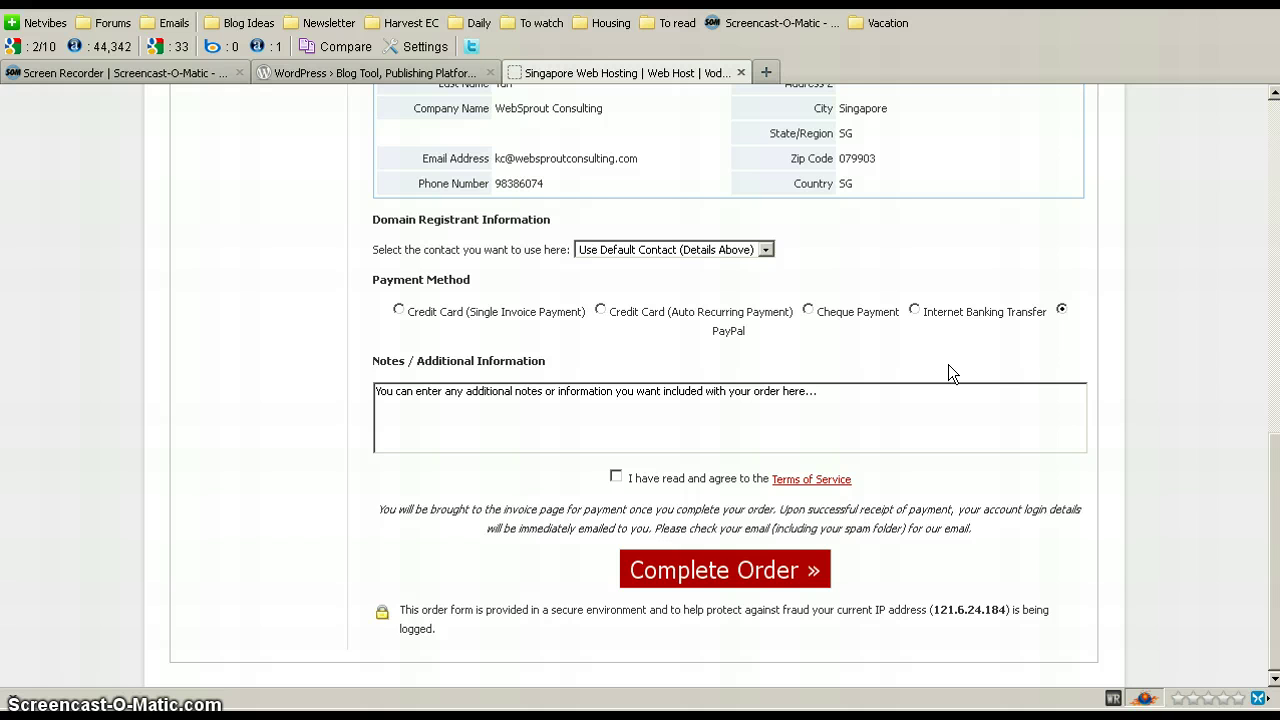
Agree to the Terms of Service and submit the PayPal order
click(616, 476)
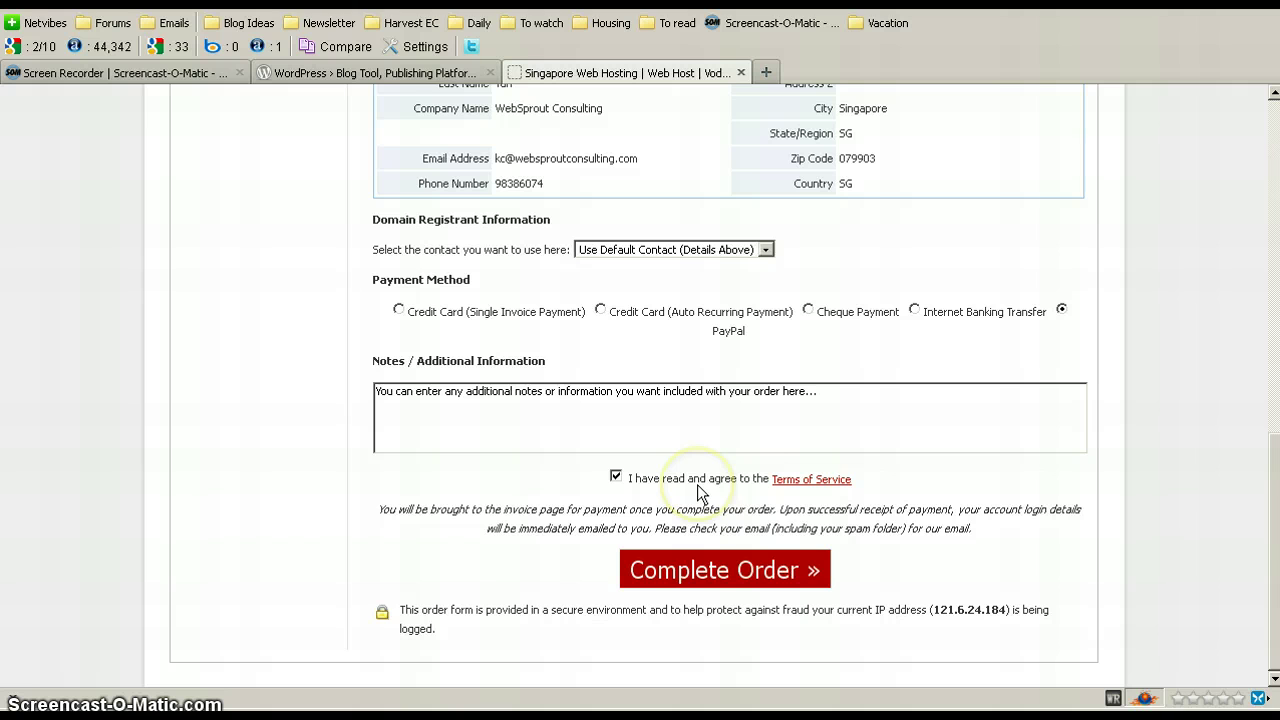
click(672, 578)
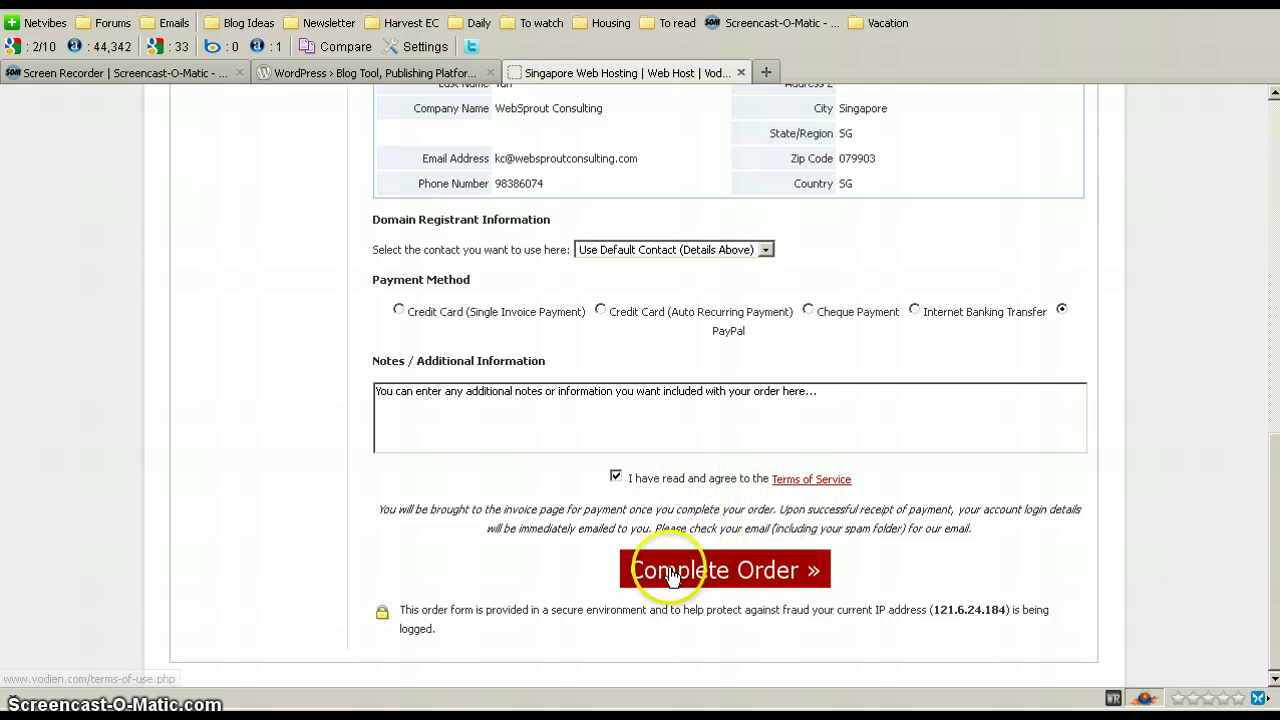